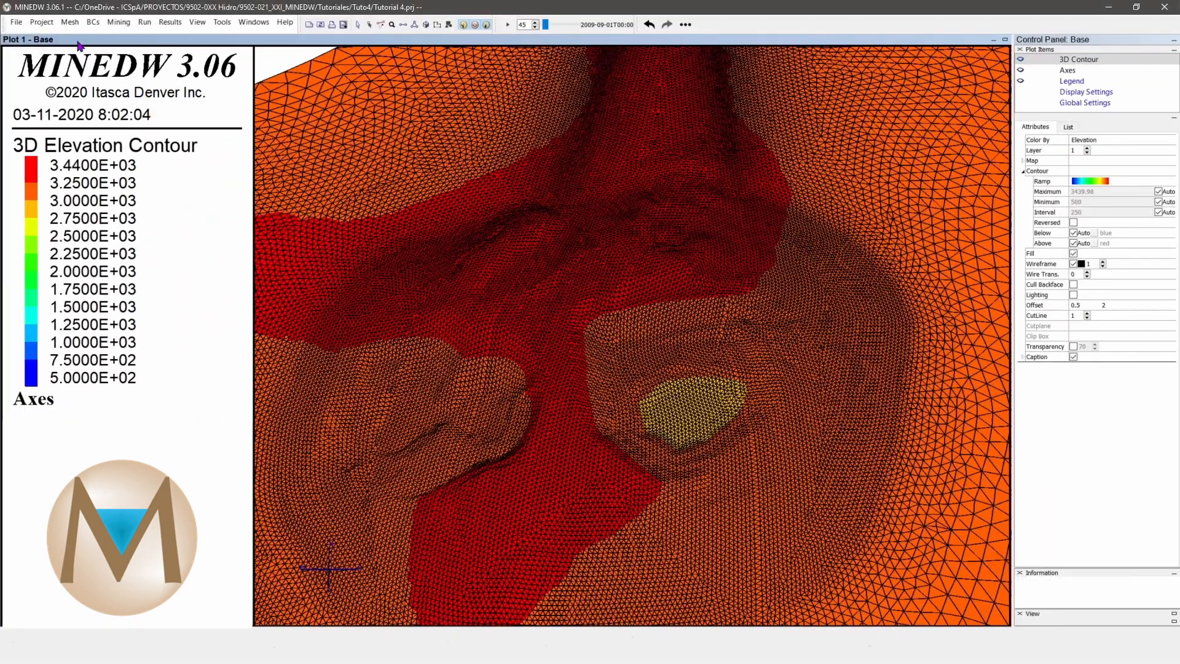
left_click(92, 23)
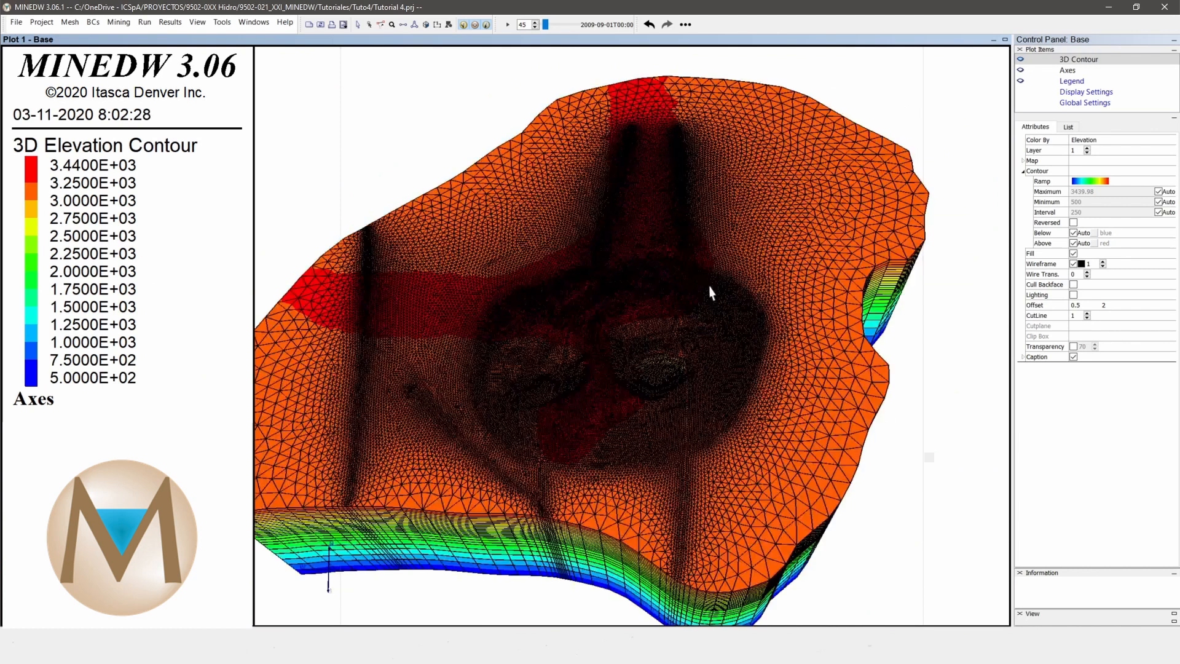
left_click_drag(710, 293, 674, 315)
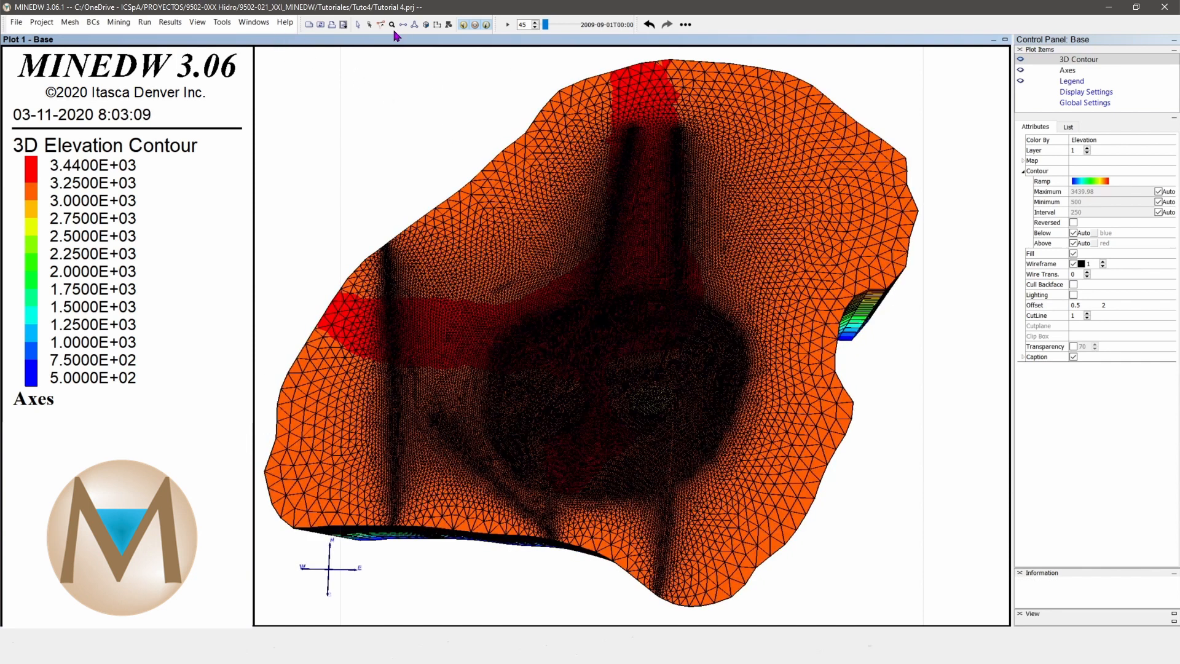
Step: Add a BLN file item to the plot and load Lago.bln into it
key("ctrl+r")
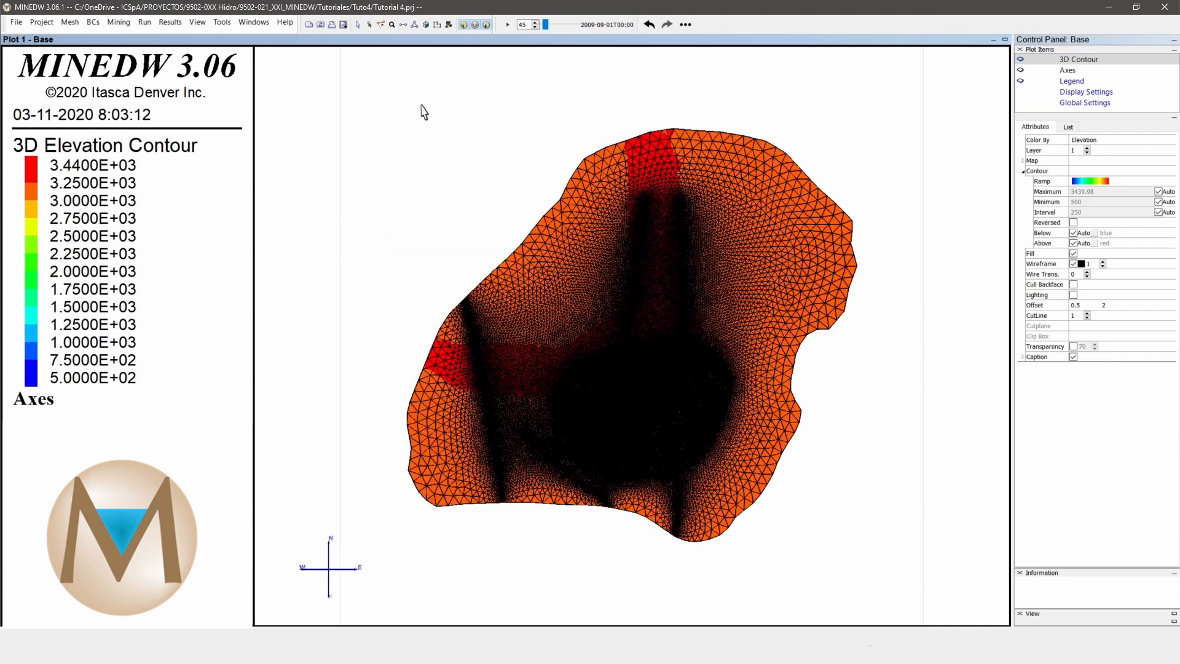
scroll(588, 396, "up", 1)
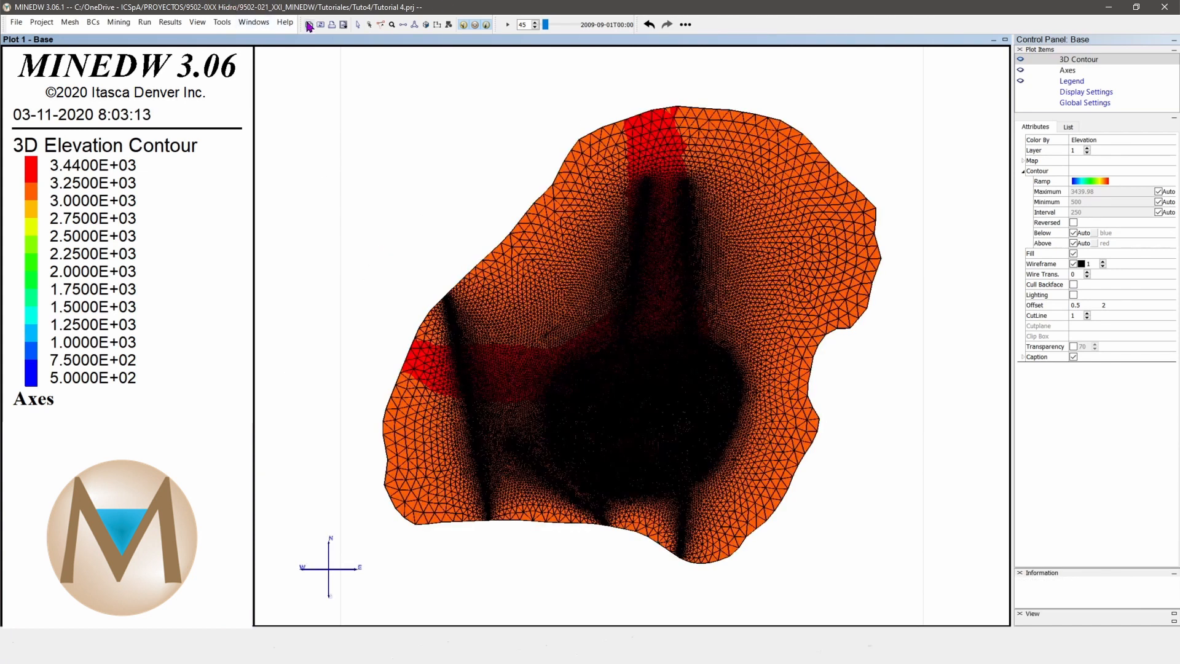
left_click(370, 25)
scroll(679, 127, "up", 2)
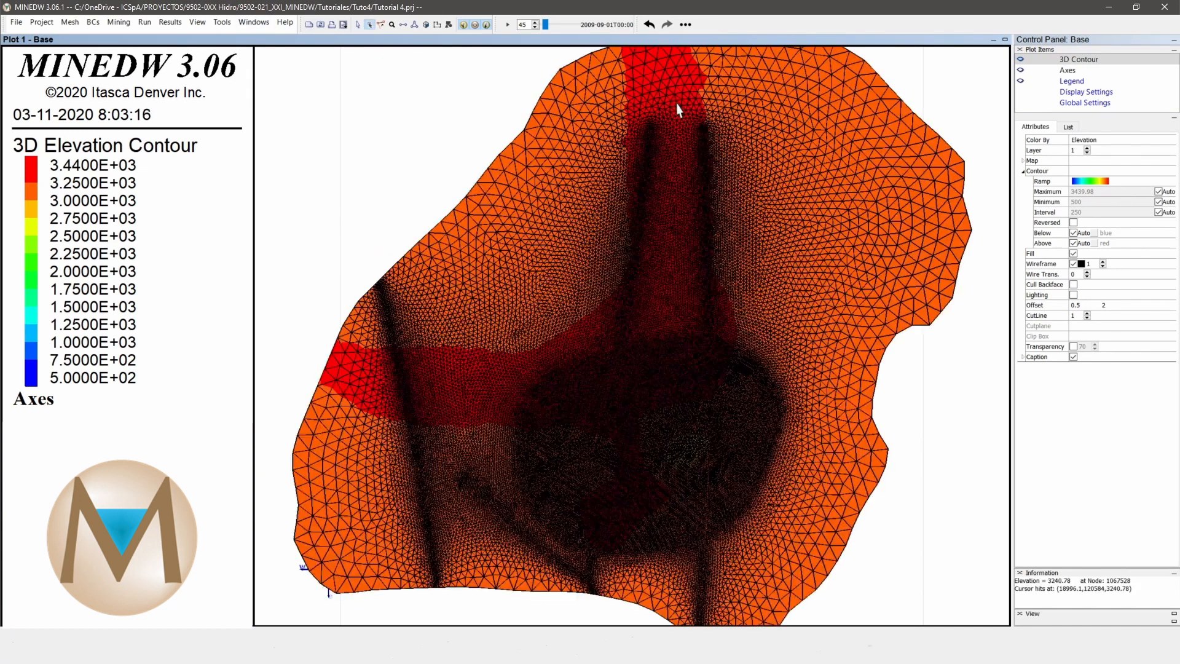
scroll(639, 250, "up", 3)
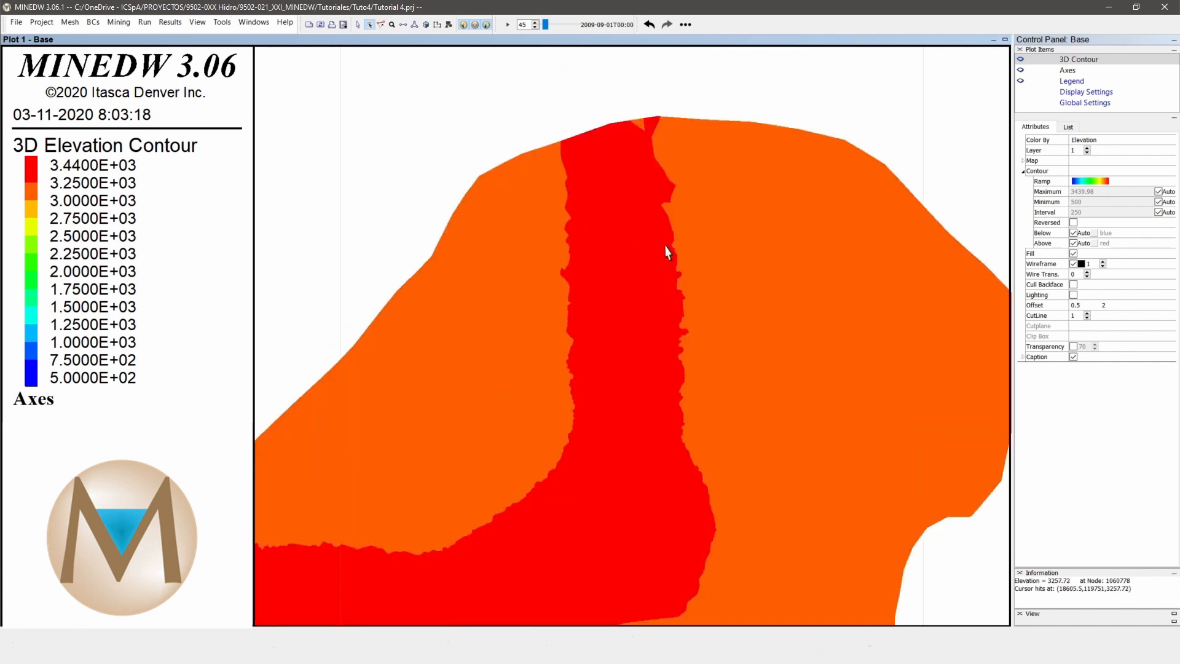
left_click(1068, 127)
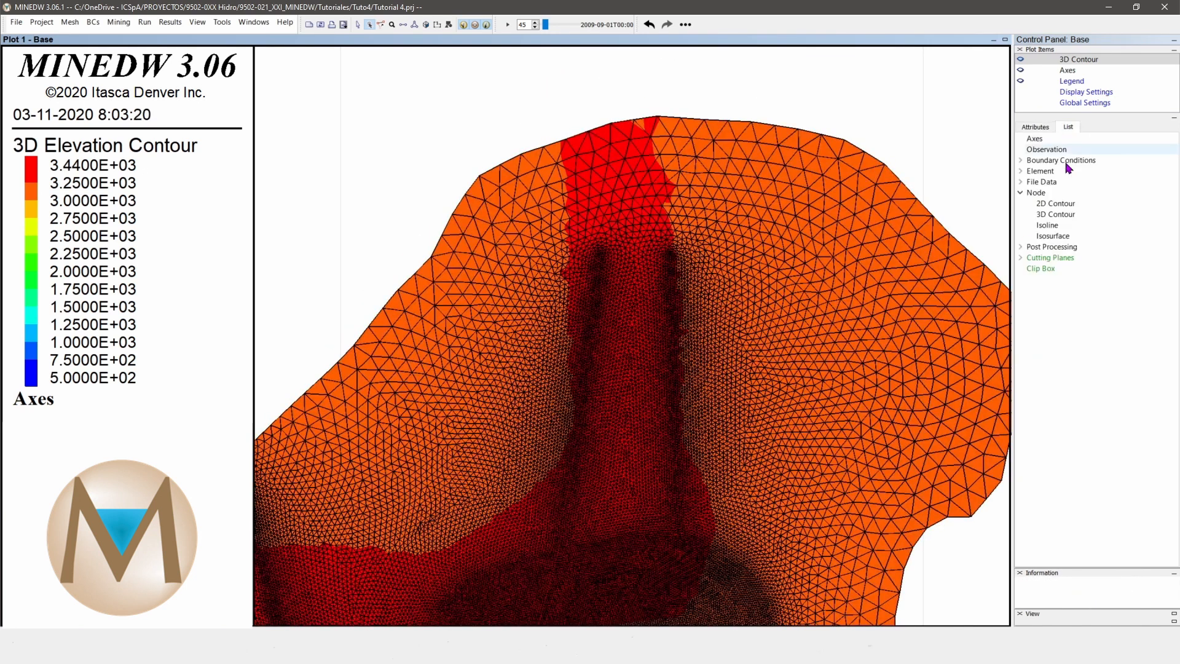
left_click(1021, 183)
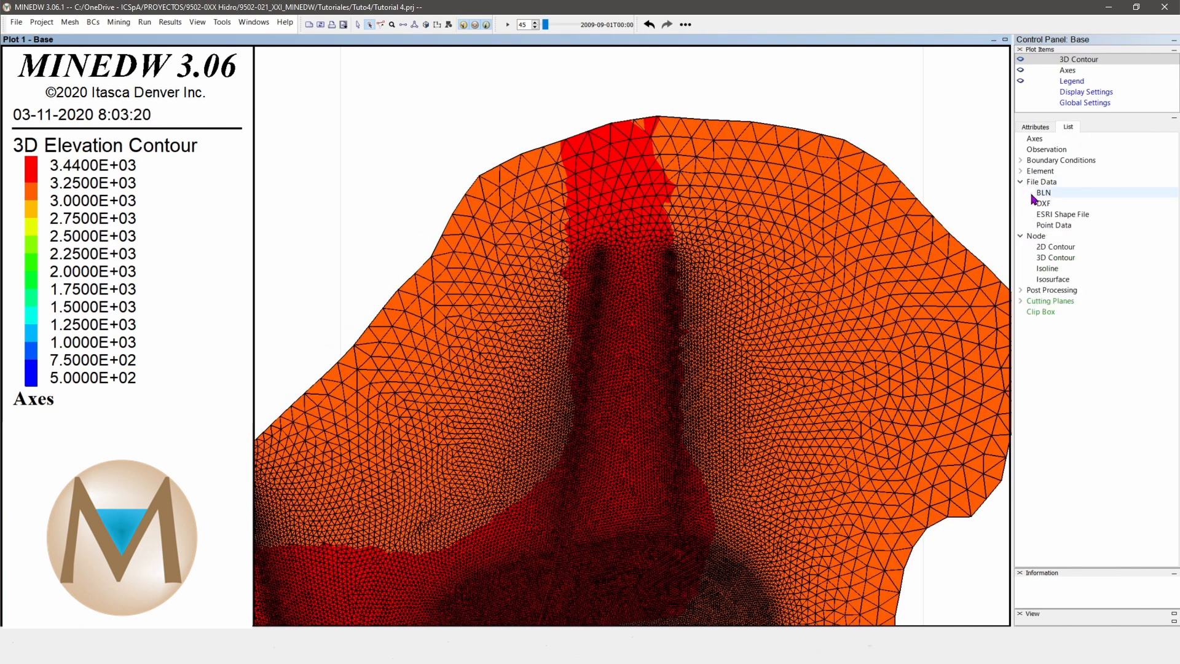
double_click(1045, 197)
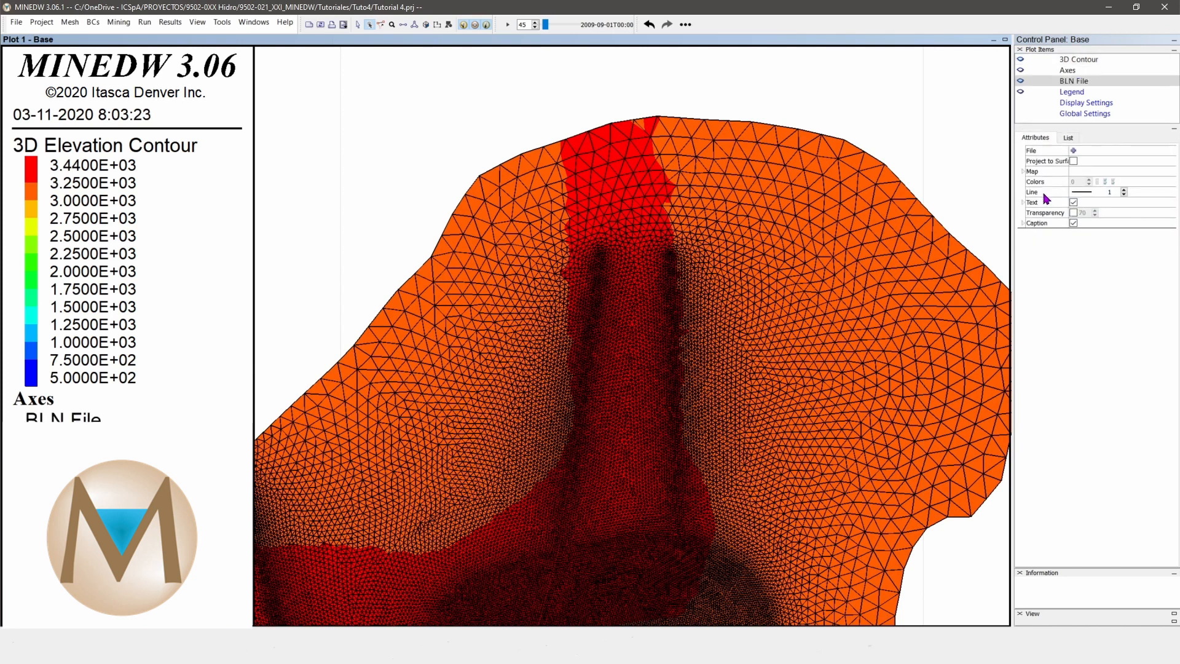
left_click(1073, 150)
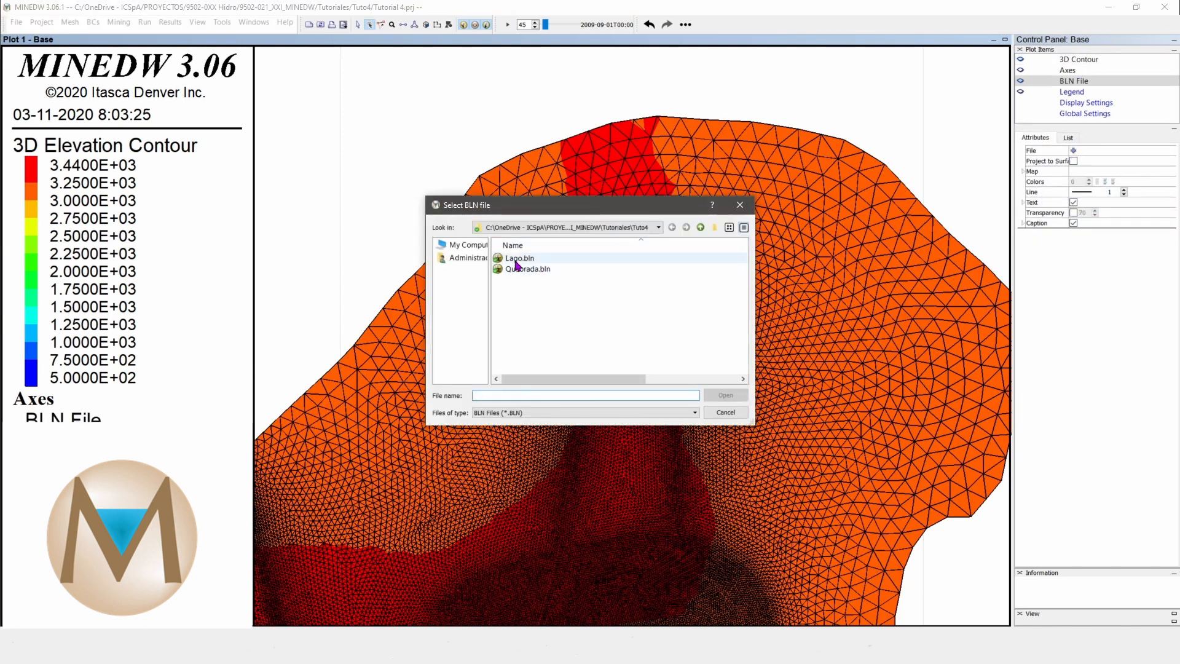
left_click(516, 261)
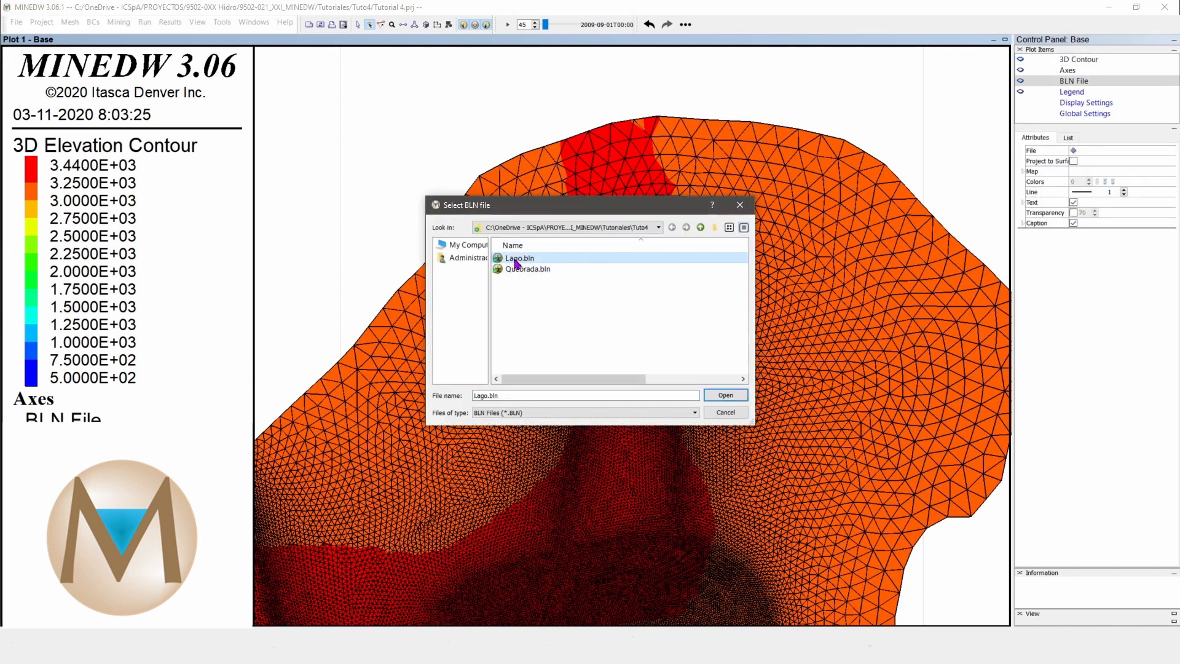
left_click(726, 395)
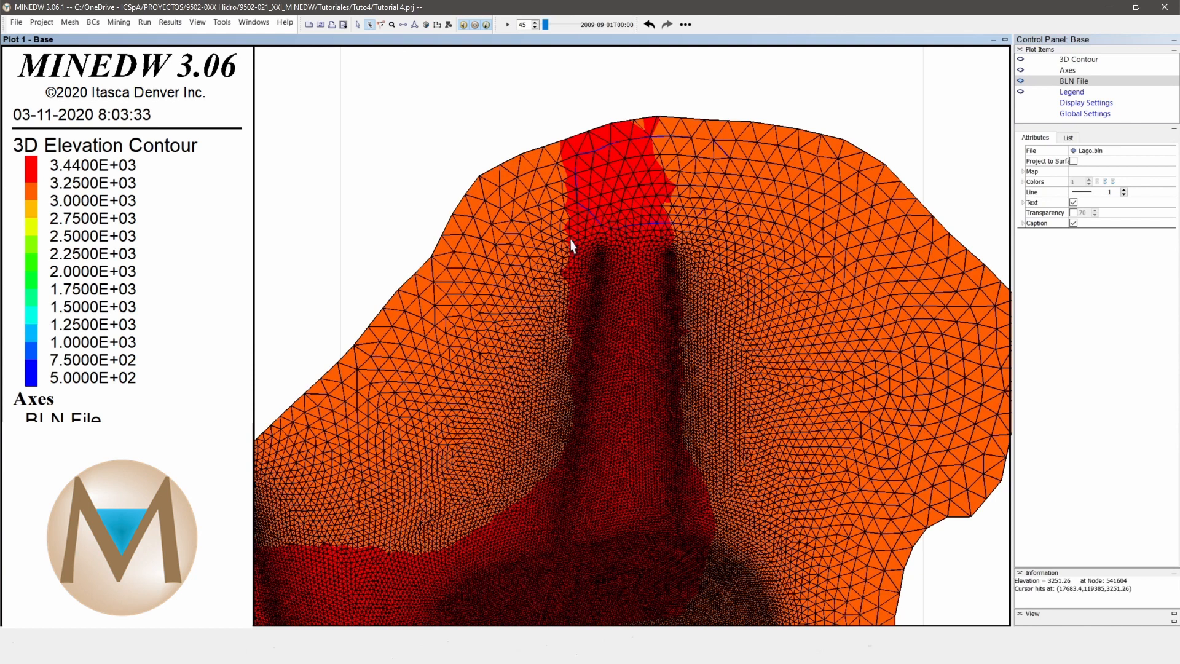
Step: Project the lake outline onto the surface and select the mesh nodes inside it with the Polygon method
left_click(1073, 161)
left_click(449, 24)
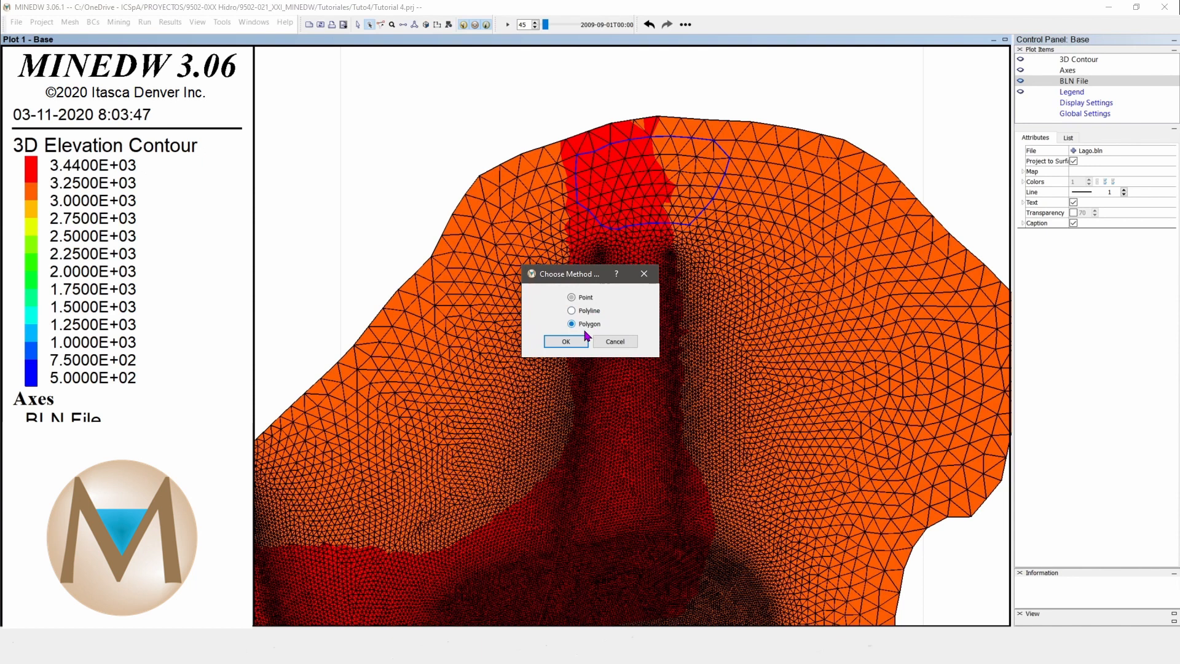
left_click(566, 341)
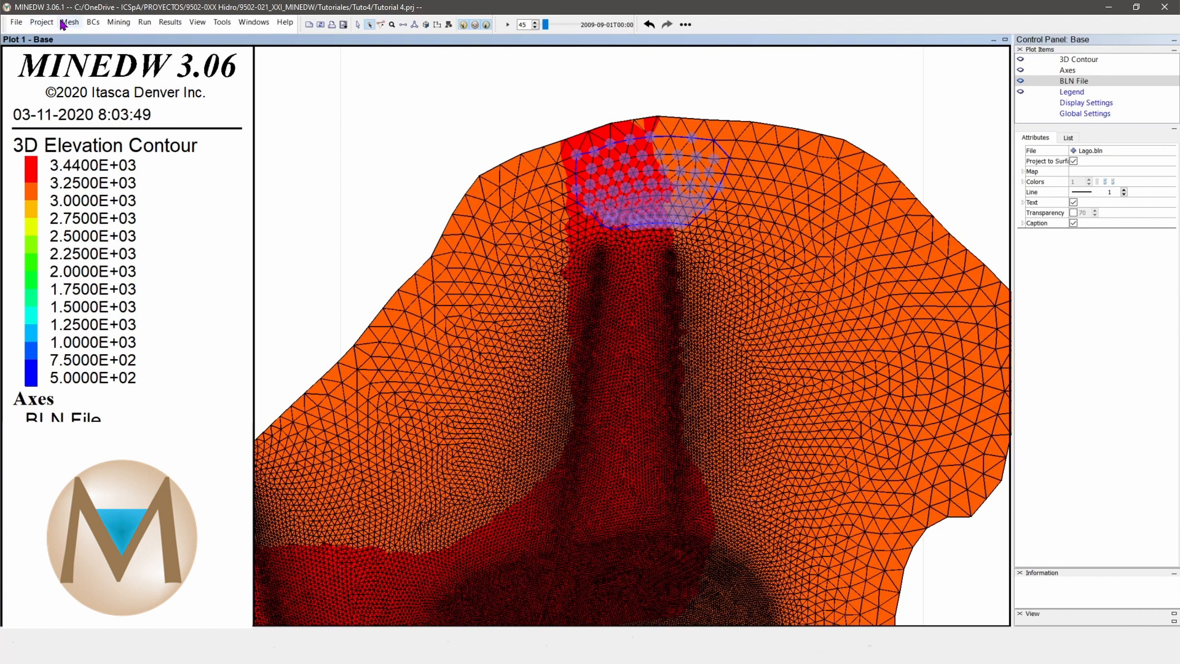
Step: Define active Constant Head groups, including one named Lago, in the constant-head boundary settings
left_click(92, 22)
left_click(106, 37)
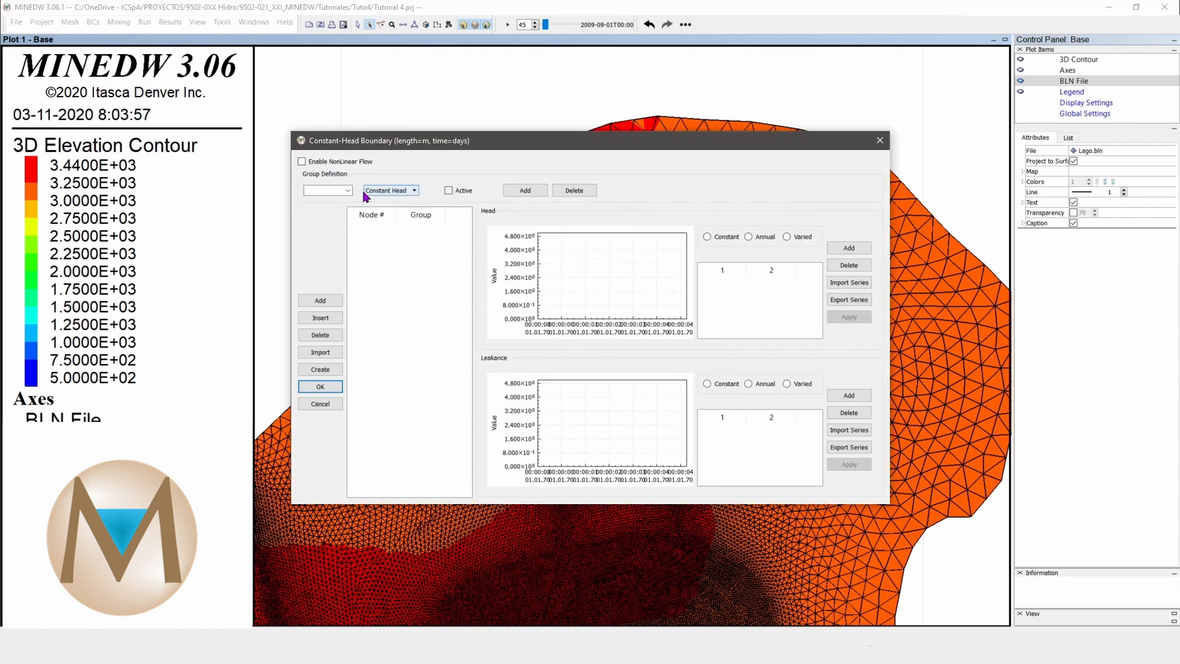
left_click(449, 190)
left_click(524, 193)
left_click(317, 192)
left_click(525, 191)
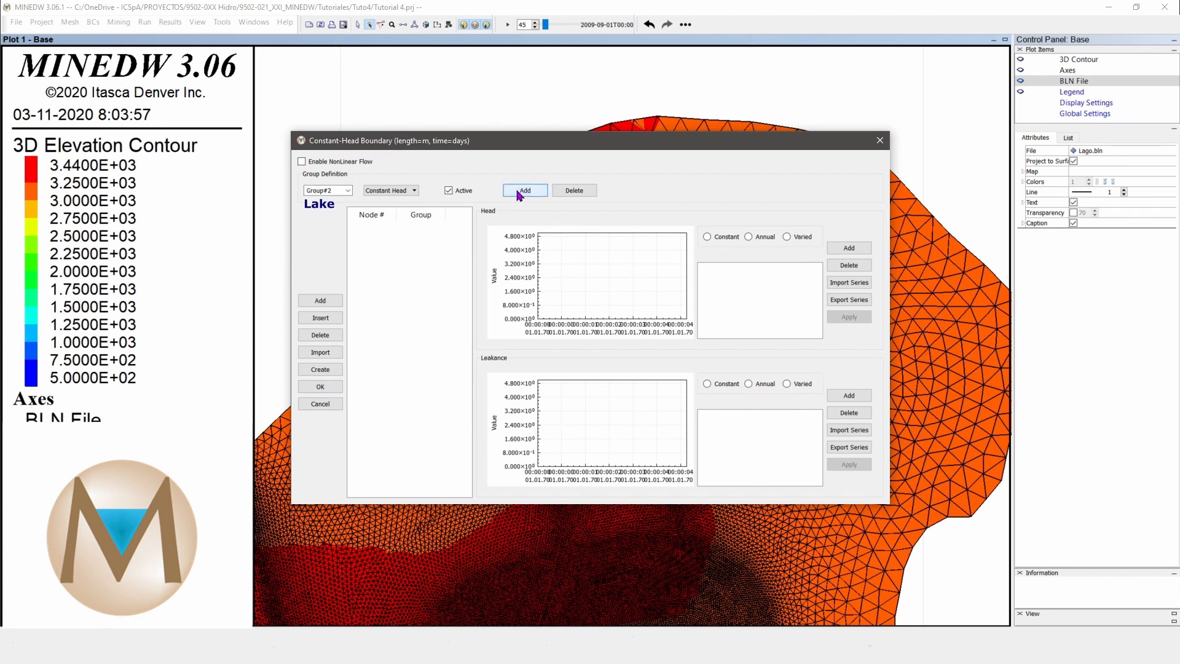
left_click(348, 190)
left_click(326, 201)
left_click(329, 388)
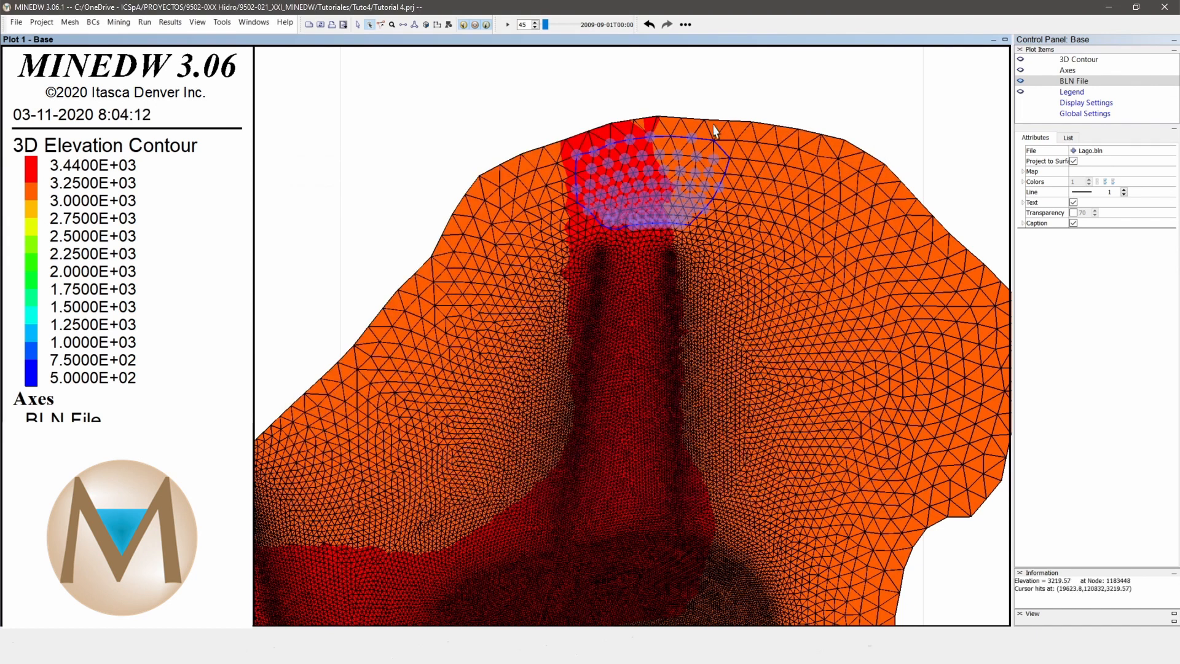
Step: Assign the selected lake nodes to the Lago constant-head boundary group, from the current layer to layer 1
key("Return")
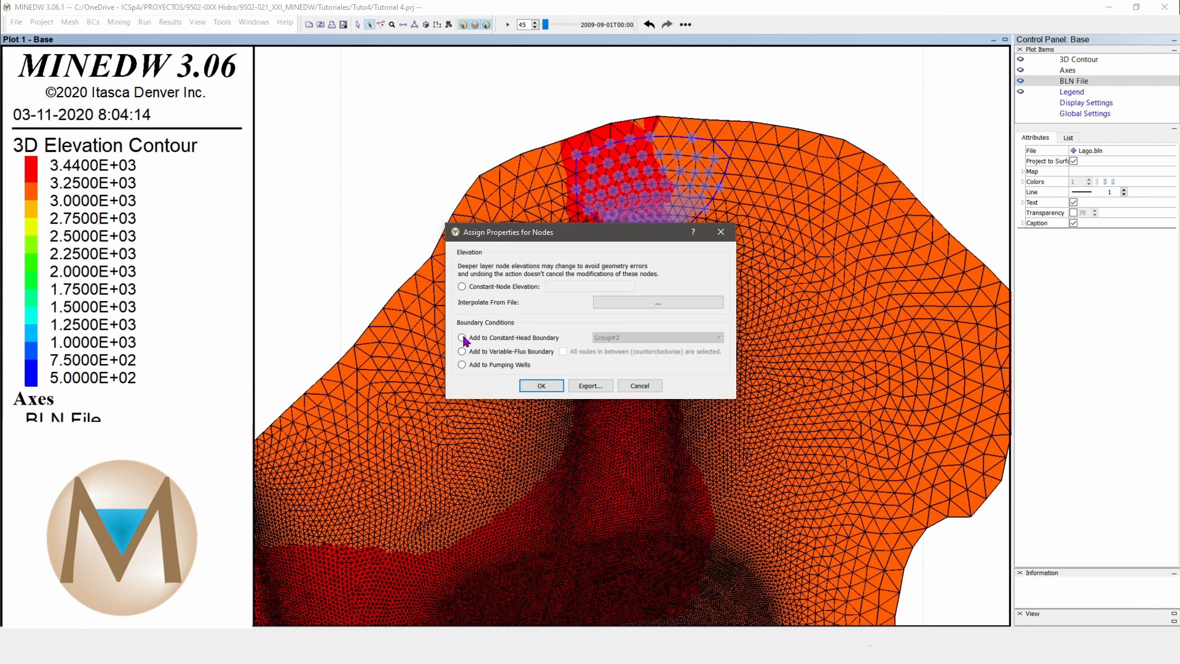
left_click(482, 338)
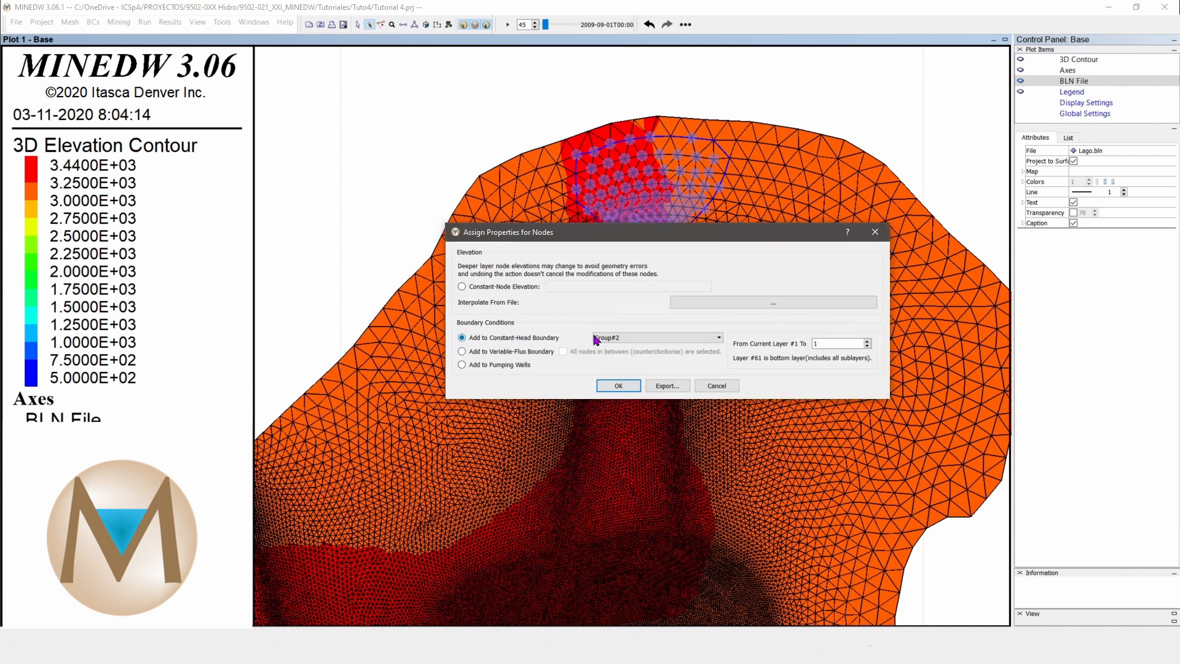
left_click(626, 338)
left_click(614, 357)
left_click(822, 344)
left_click(618, 387)
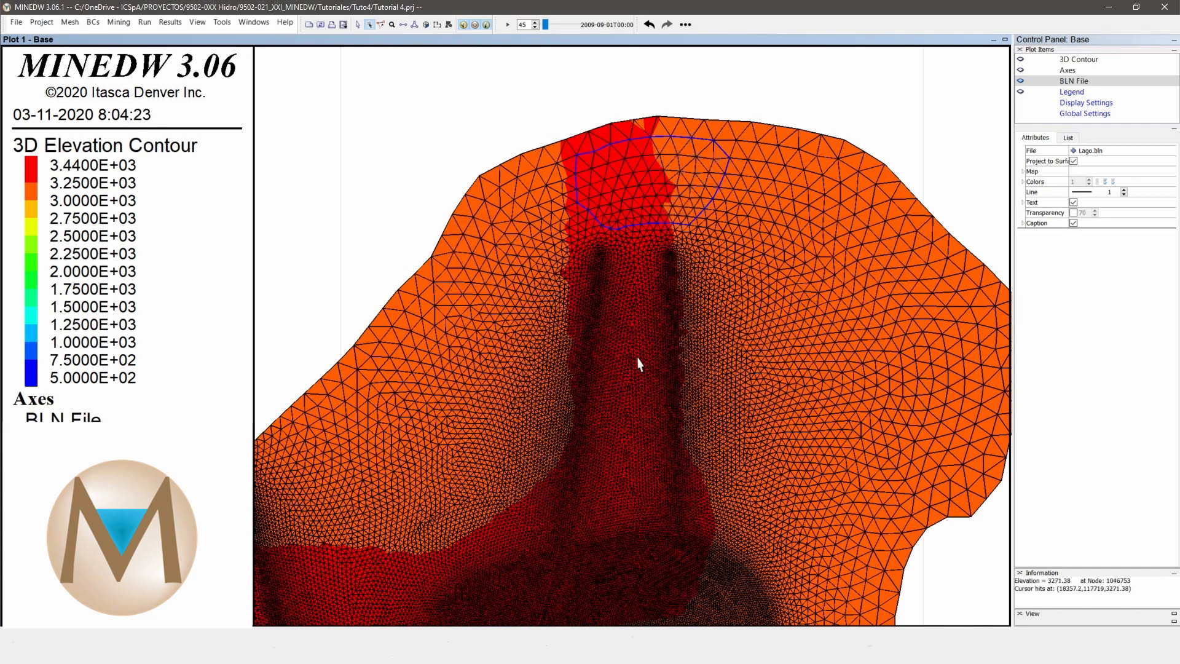
Step: Add the Constant Head & Drain boundary condition item to the plot
left_click(1068, 138)
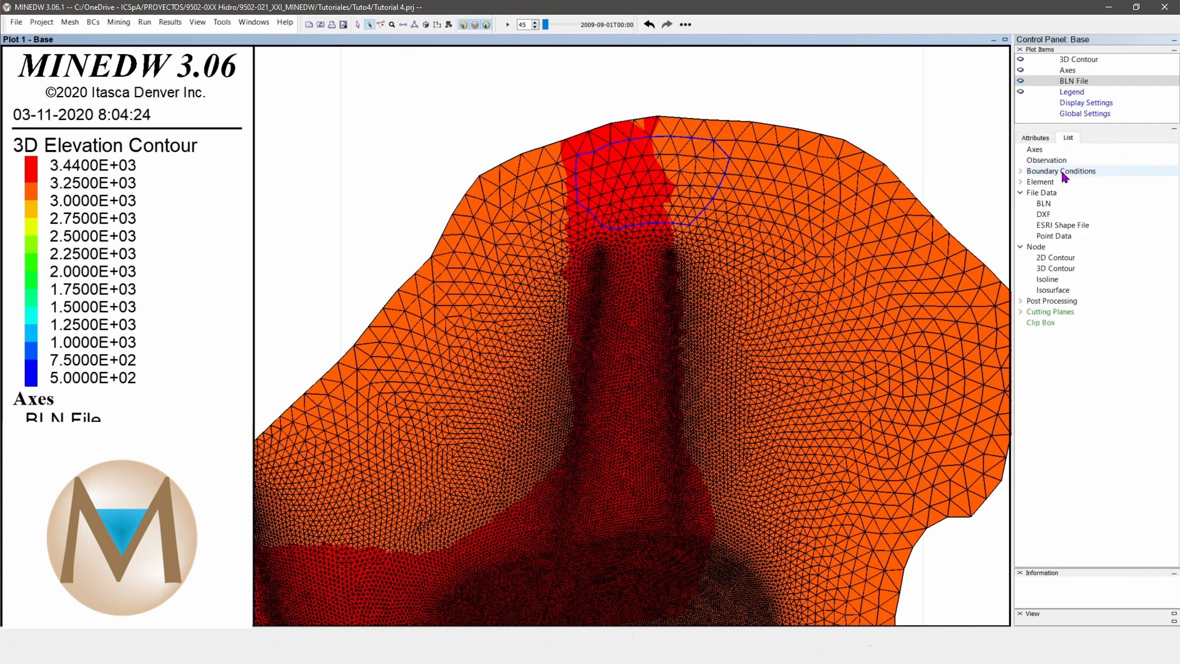
left_click(1064, 176)
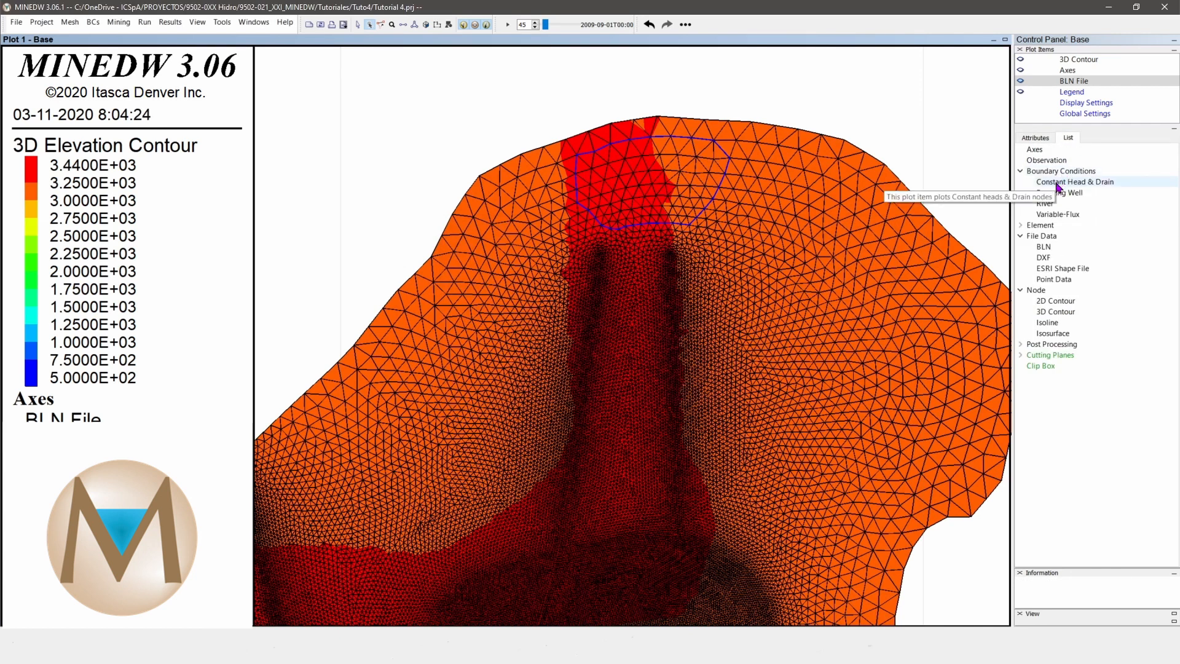
double_click(1058, 182)
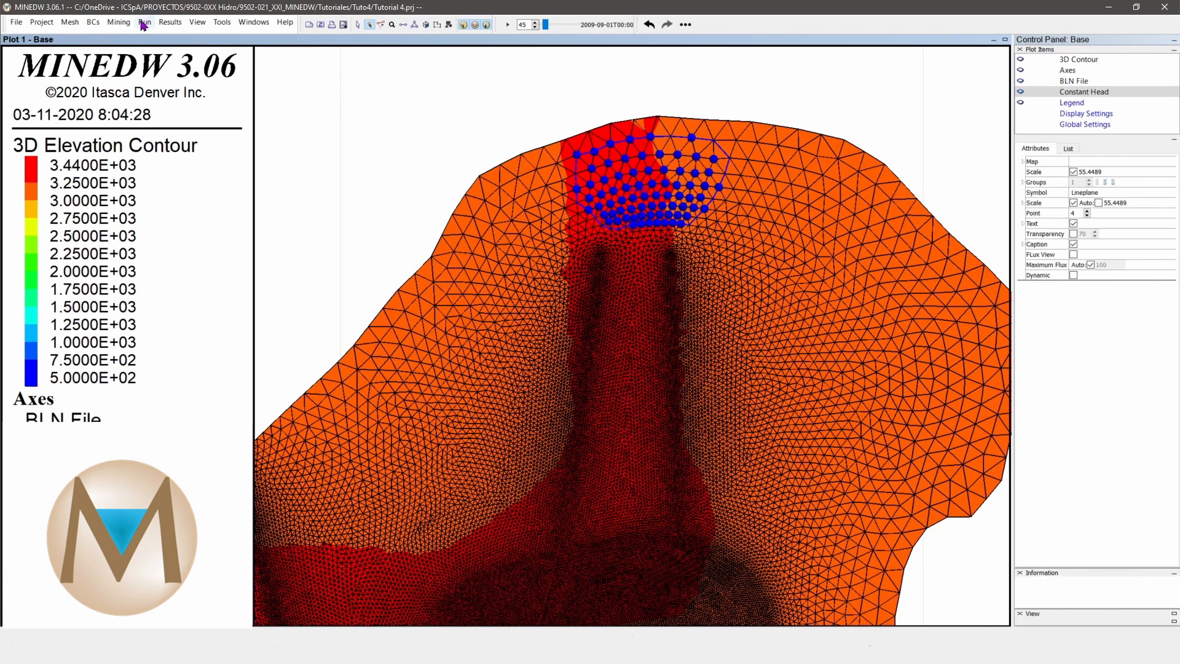
Step: Review the Lago group's node list, head and leakance values in the constant-head boundary settings
left_click(93, 22)
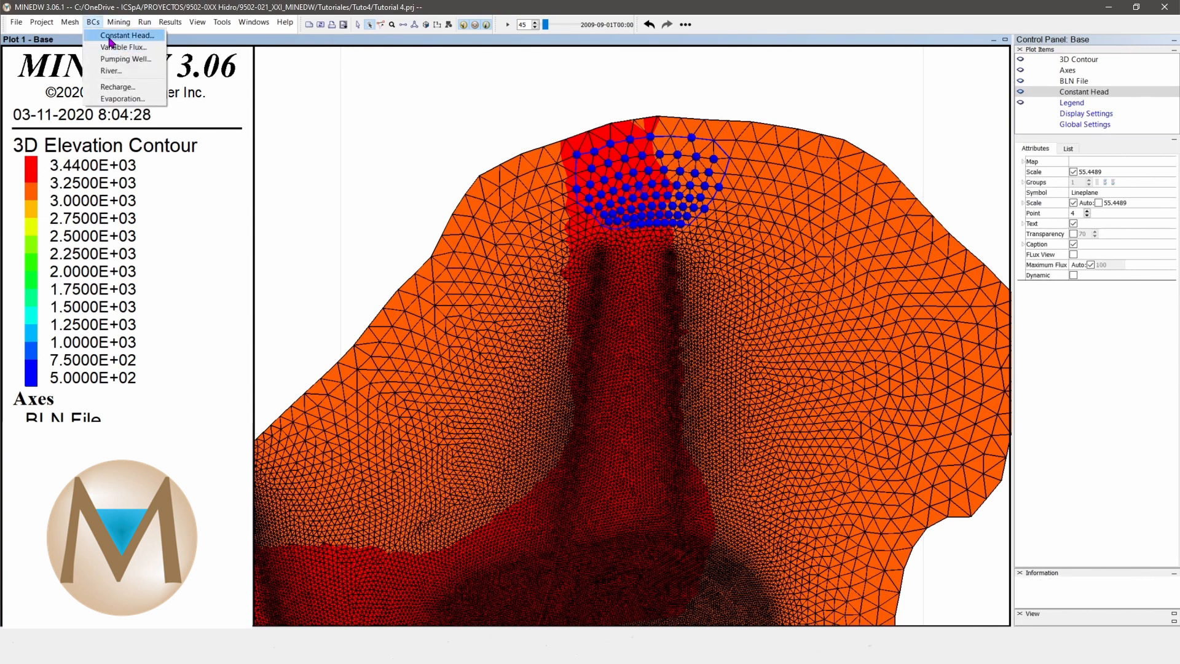
left_click(117, 36)
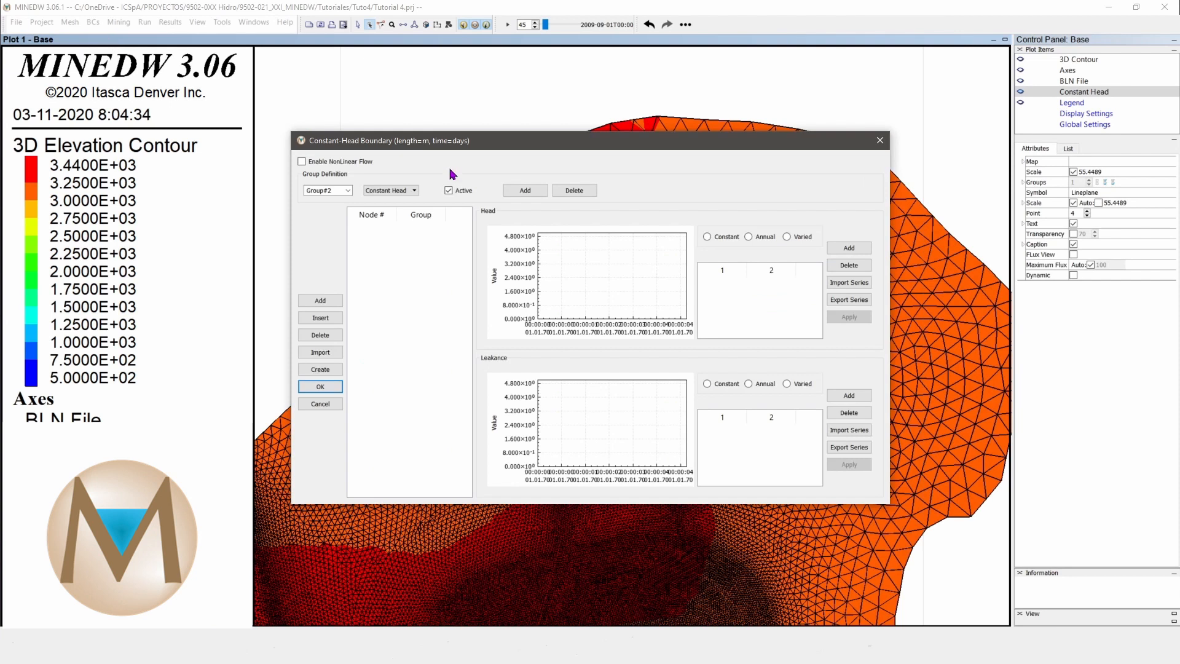
left_click(348, 190)
left_click(326, 208)
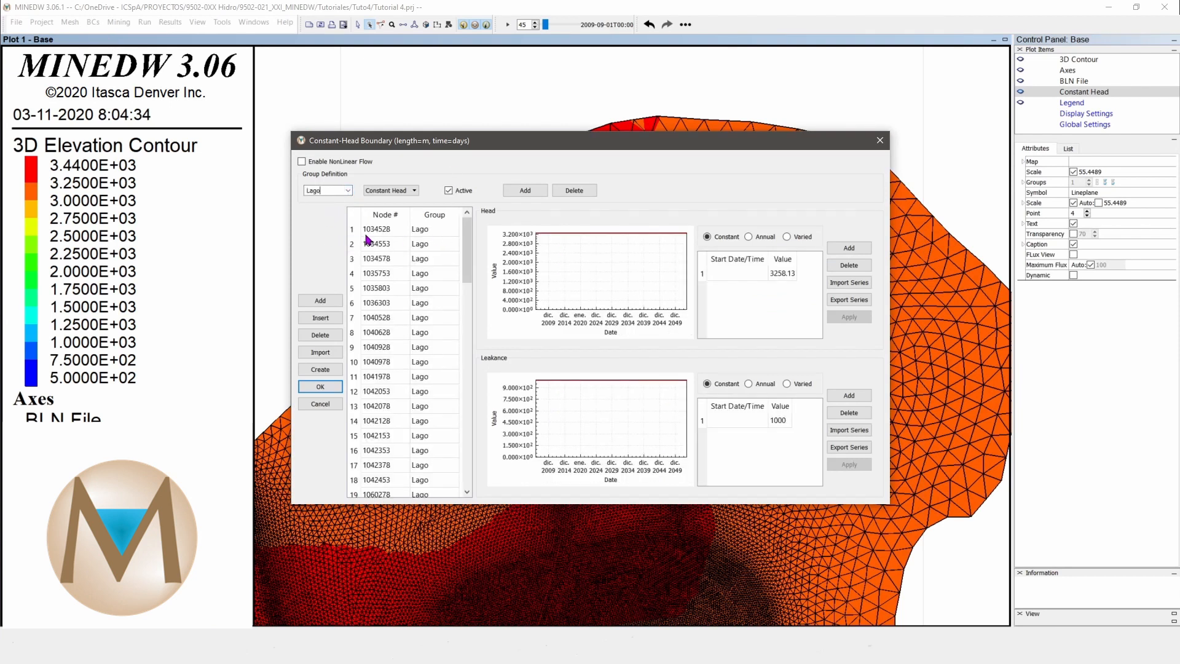
left_click_drag(465, 268, 363, 231)
double_click(363, 230)
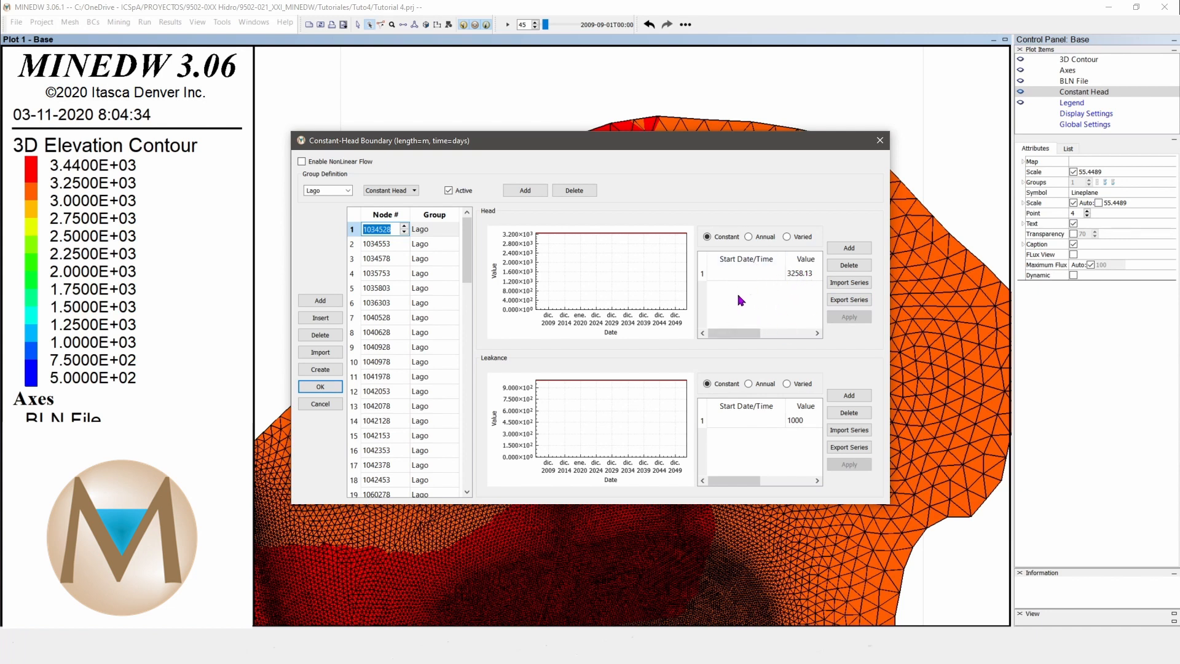
left_click(320, 386)
Step: Examine the constant-head nodes displayed inside the lake outline on the mesh
scroll(672, 158, "up", 2)
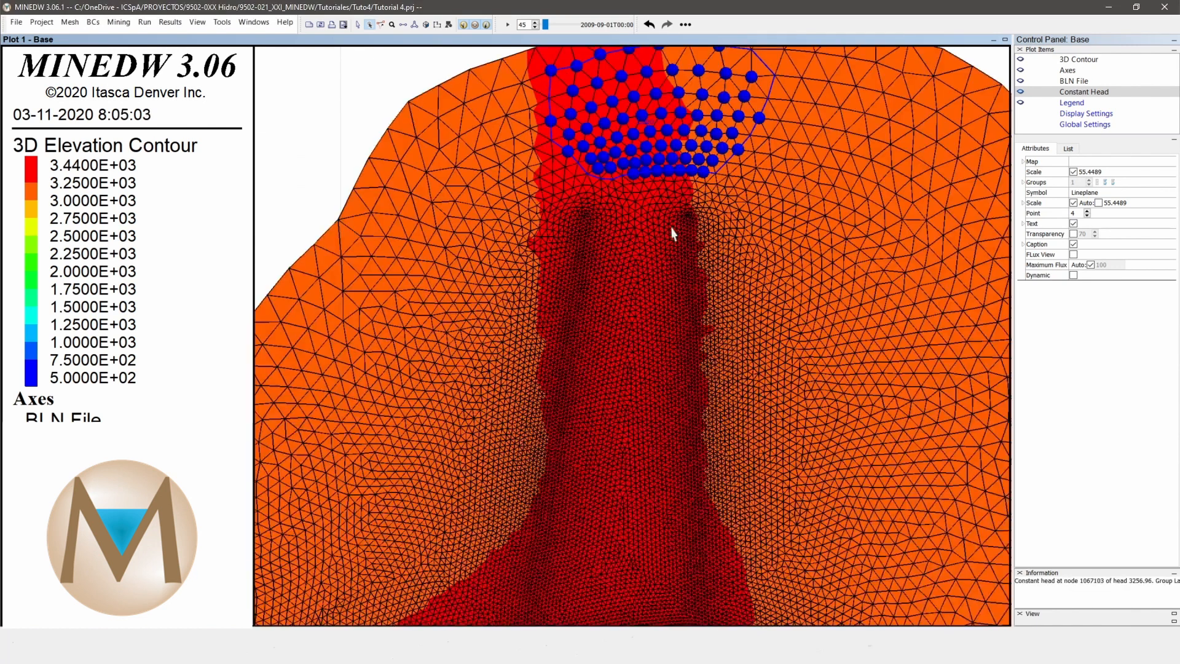
scroll(673, 241, "down", 3)
scroll(763, 329, "down", 1)
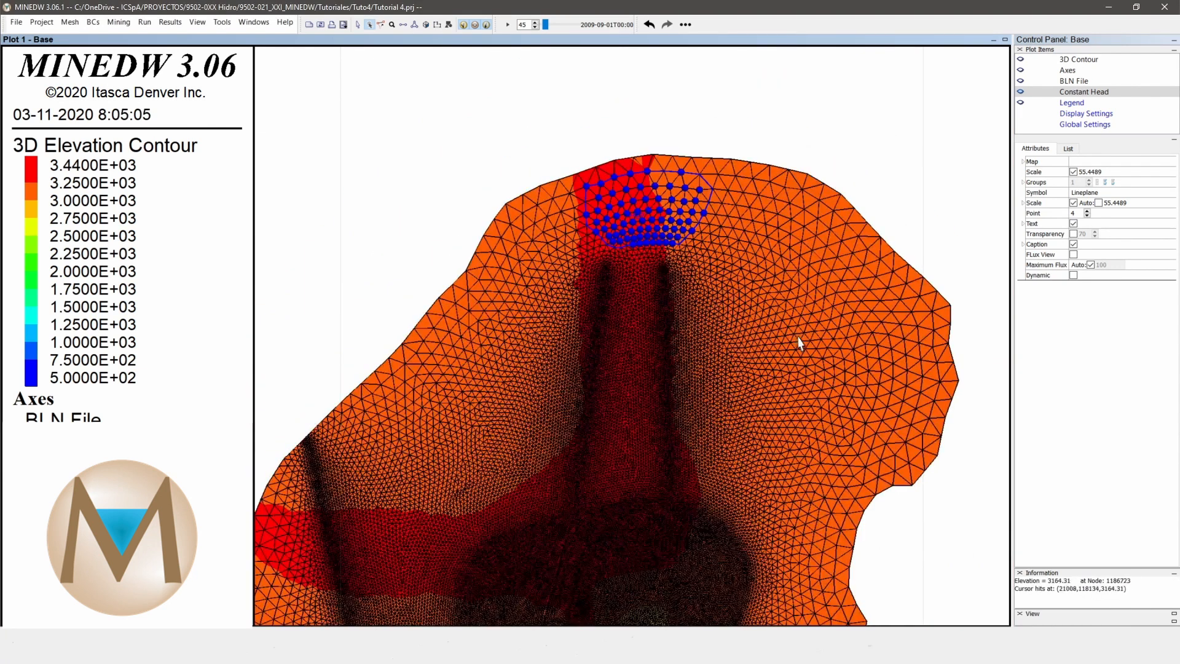
scroll(798, 340, "up", 1)
left_click(1070, 151)
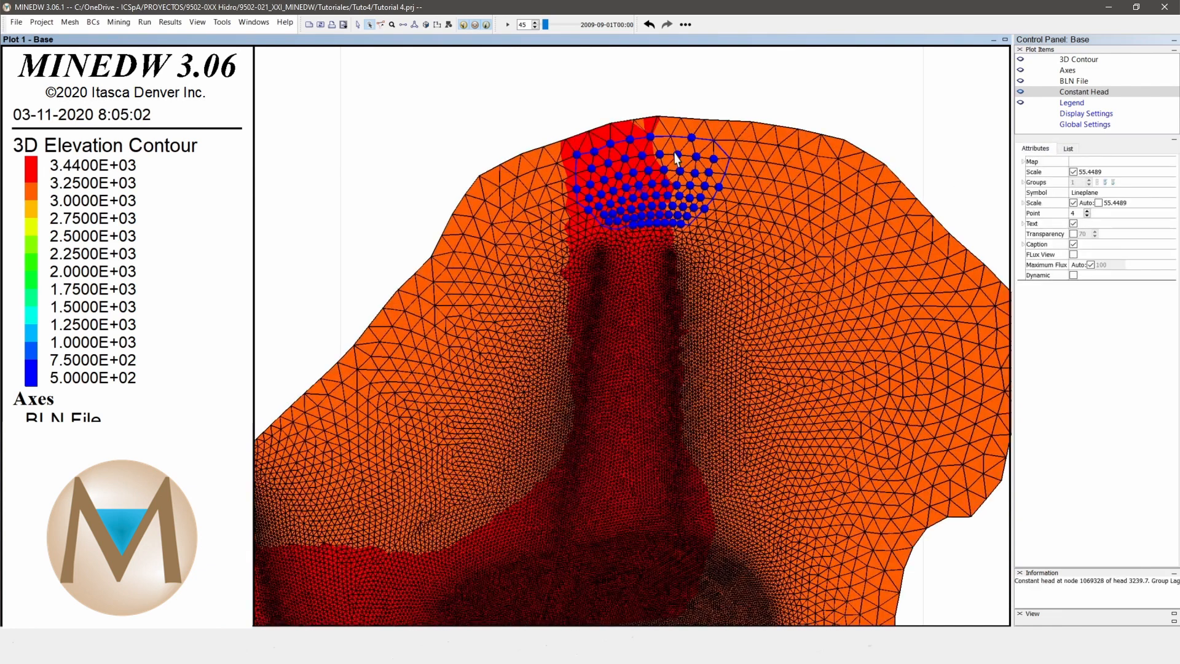
scroll(671, 158, "up", 2)
scroll(674, 237, "down", 1)
scroll(674, 242, "up", 1)
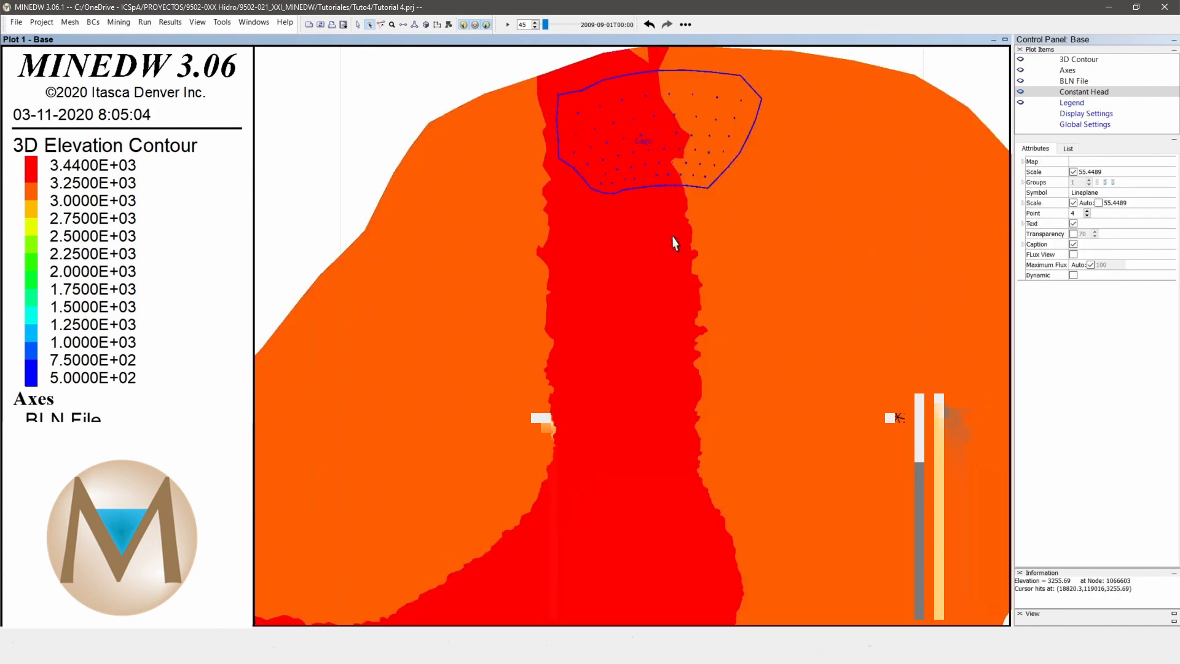
scroll(673, 241, "down", 2)
scroll(673, 241, "down", 2)
scroll(801, 337, "up", 1)
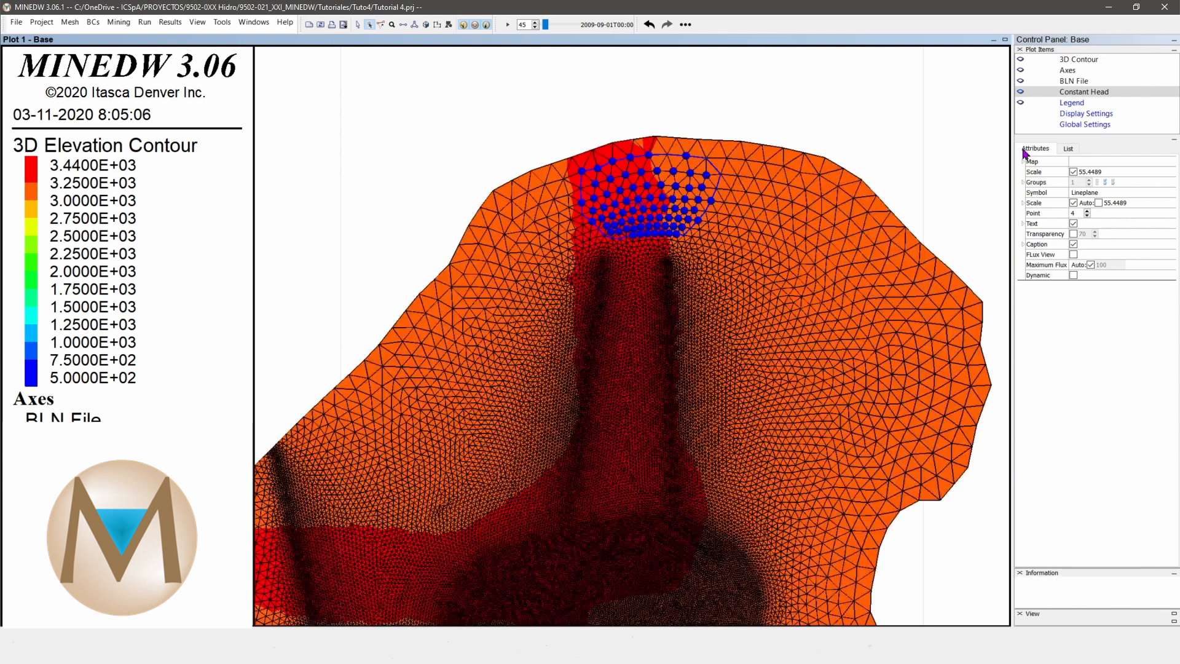
Step: Add a BLN plot item, load Quebrada.bln into it and project the line onto the surface
left_click(1071, 153)
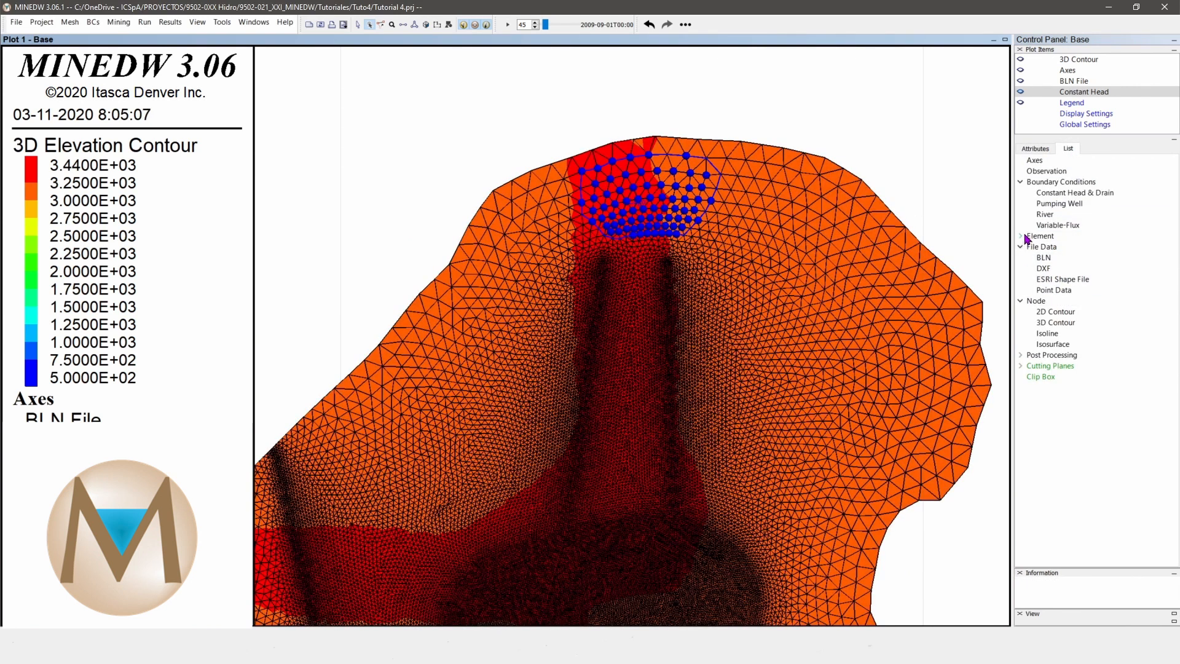
double_click(1044, 258)
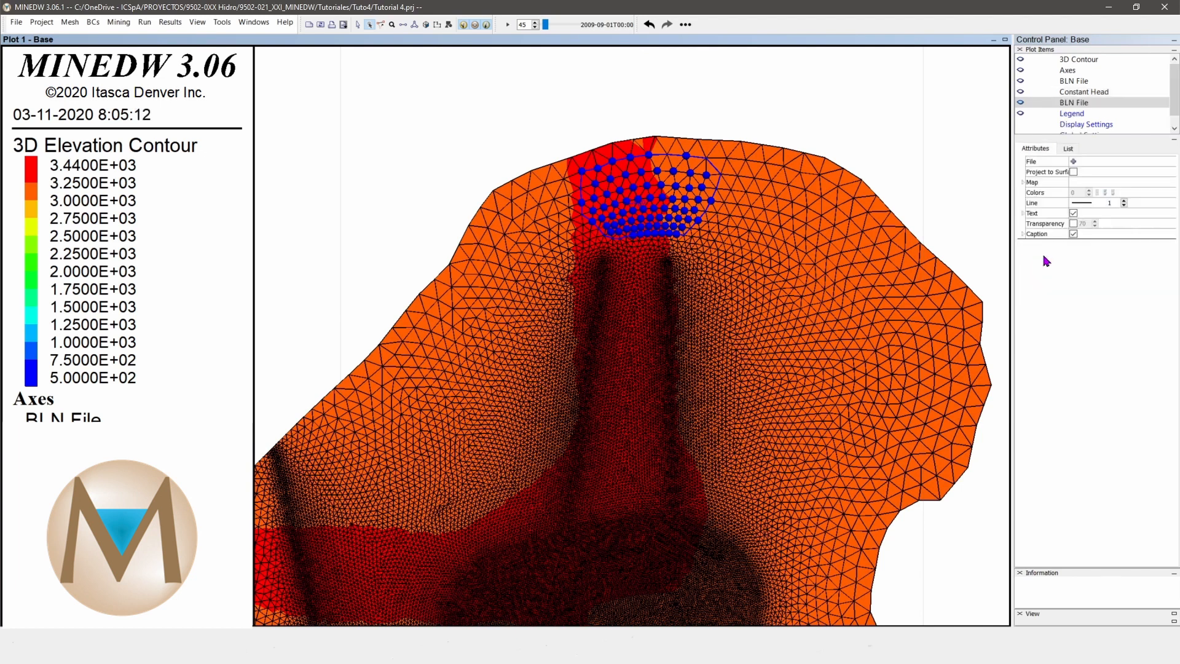
left_click(1073, 172)
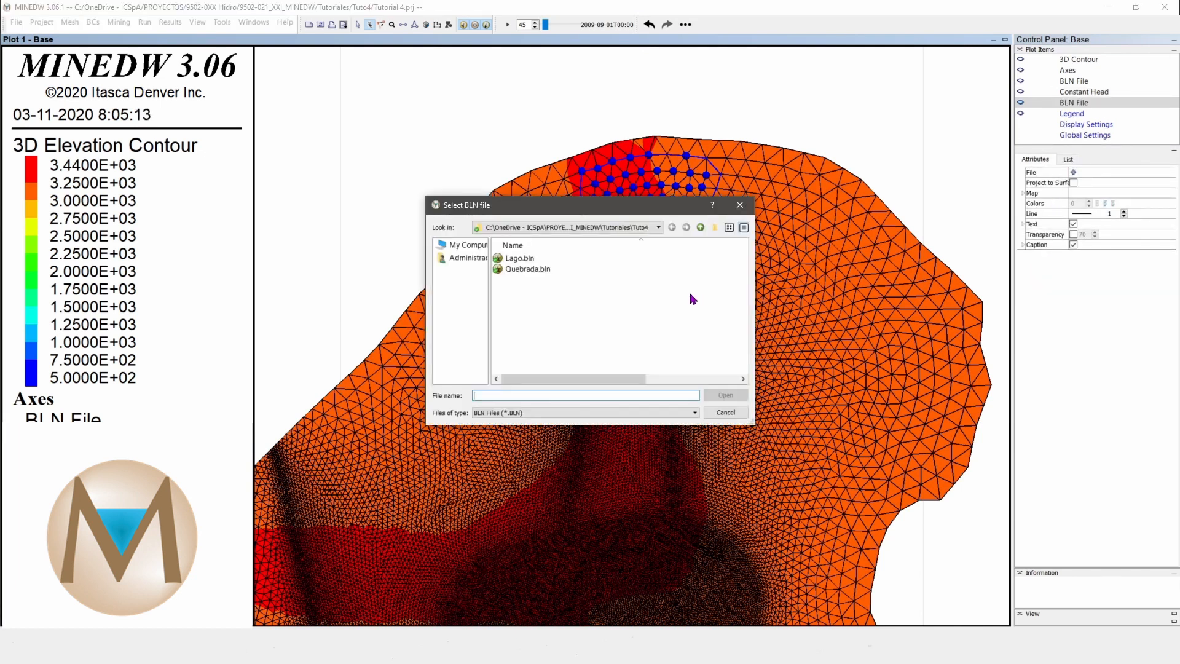
double_click(529, 269)
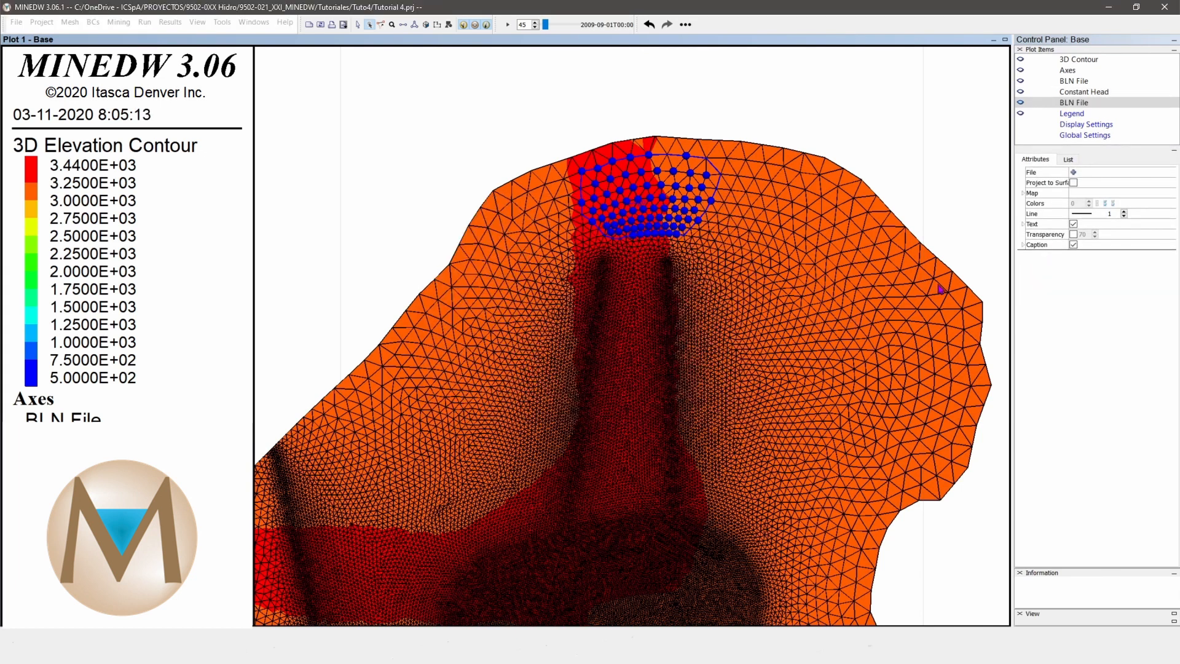
left_click(1073, 183)
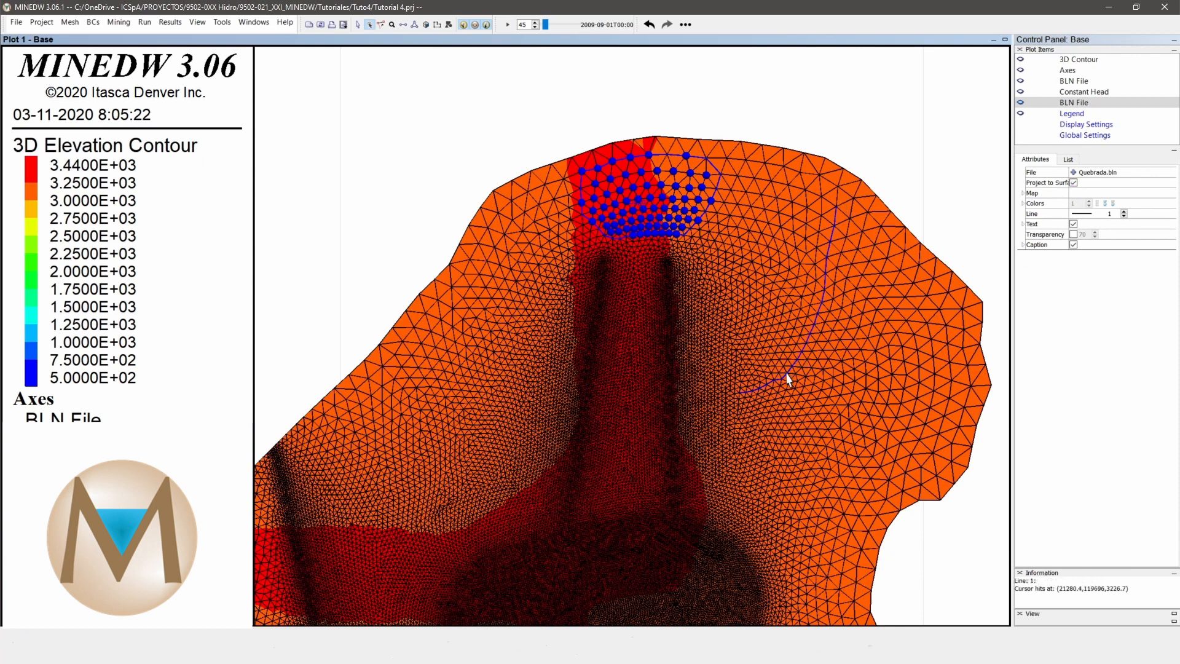
Step: Select the mesh nodes along the Quebrada line using the Polyline selection method
left_click(448, 25)
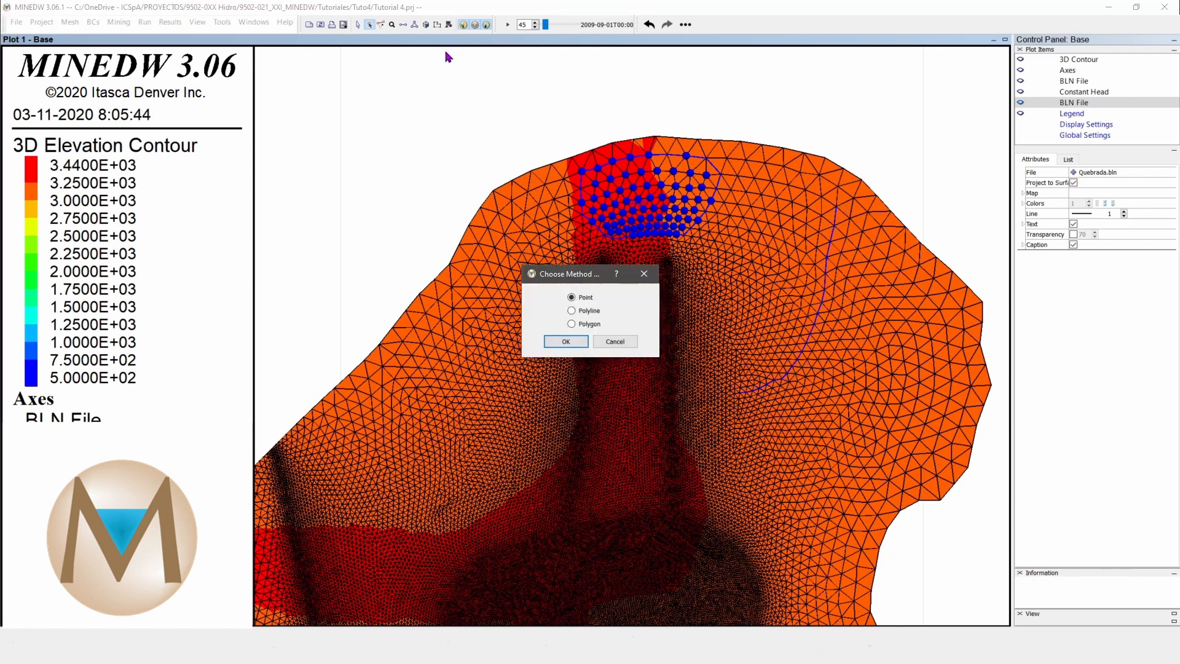
left_click(579, 314)
left_click(565, 341)
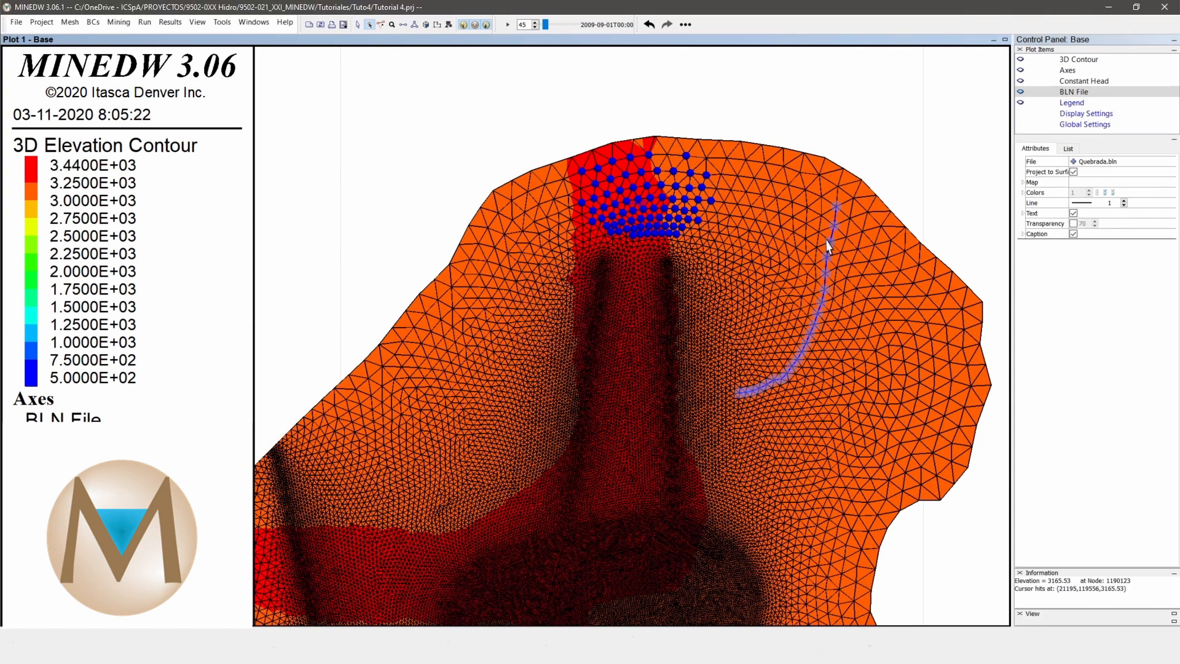
Step: Name the new constant-head boundary group Quebrada and set its type to Drain
left_click(93, 22)
left_click(109, 37)
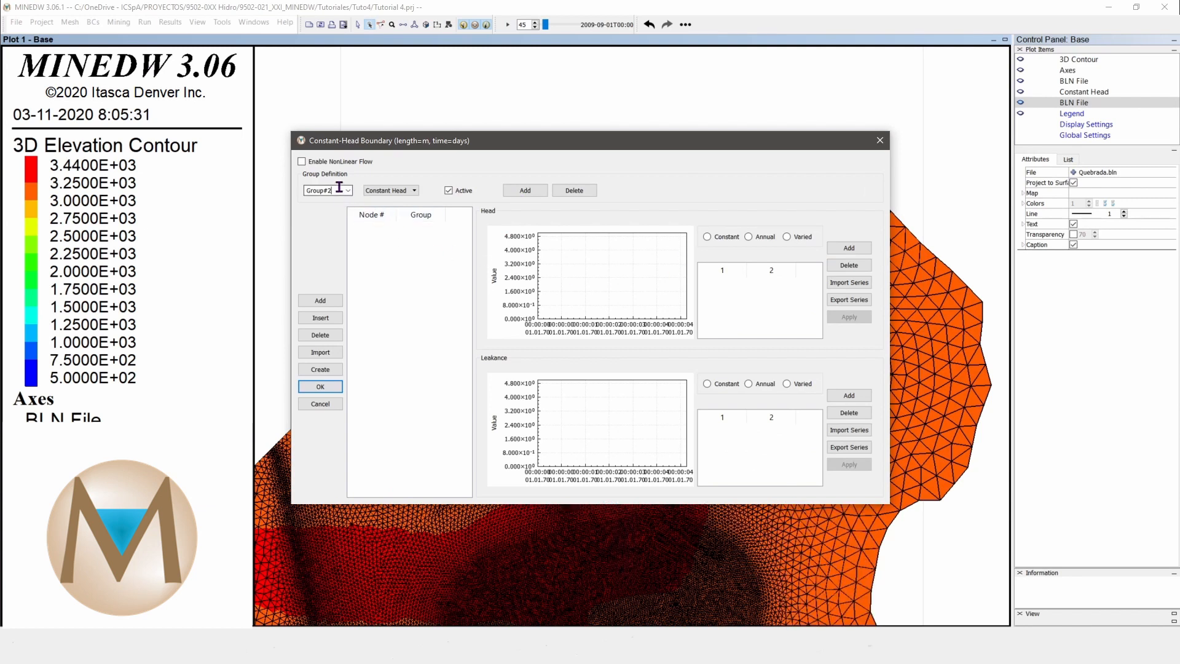
left_click_drag(339, 188, 264, 180)
type("Quebrada")
left_click(388, 190)
left_click(391, 208)
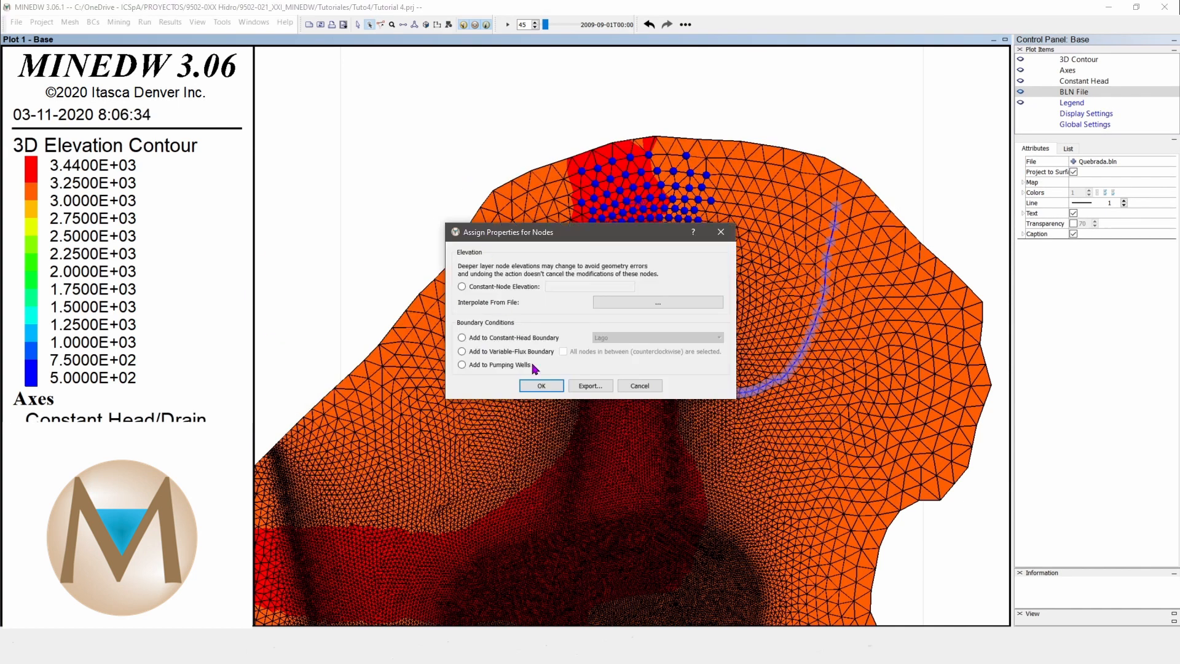
Step: Assign the selected stream nodes to the Quebrada constant-head boundary group, from the current layer to layer 1
left_click(534, 338)
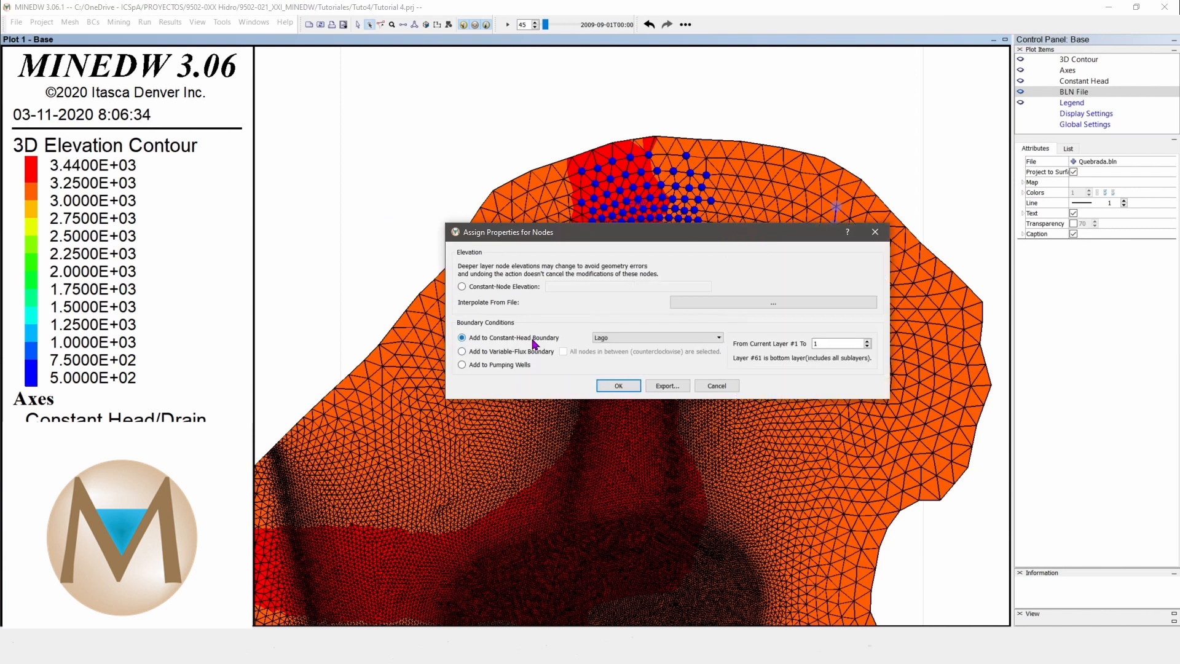
left_click(620, 339)
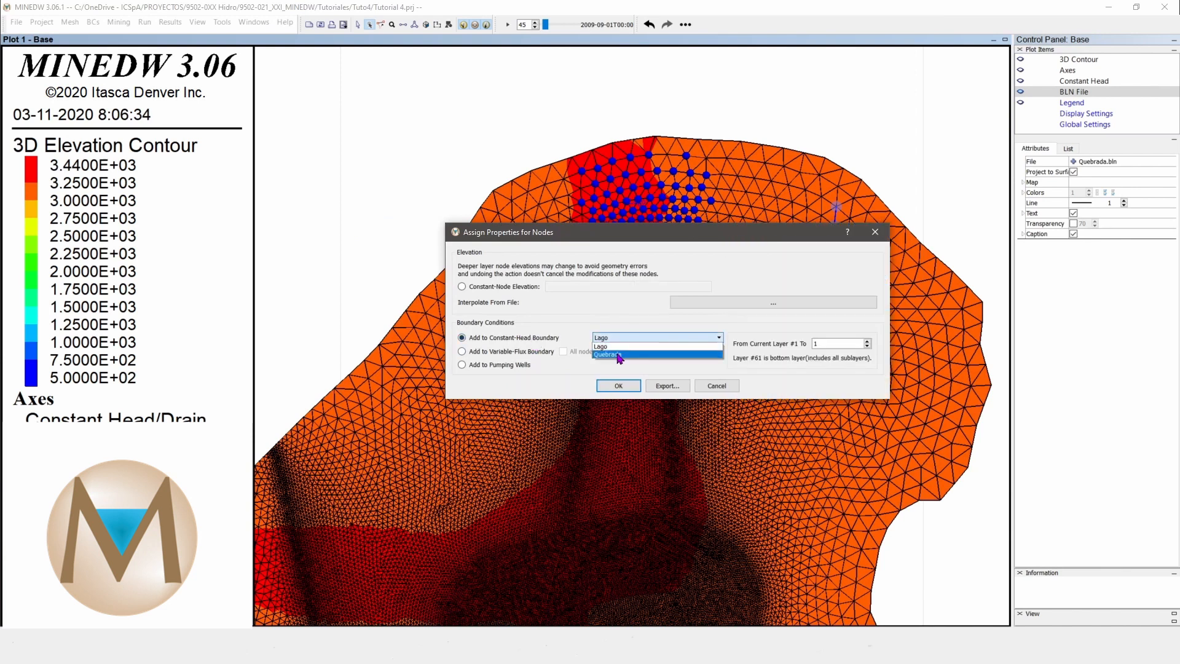
left_click(619, 354)
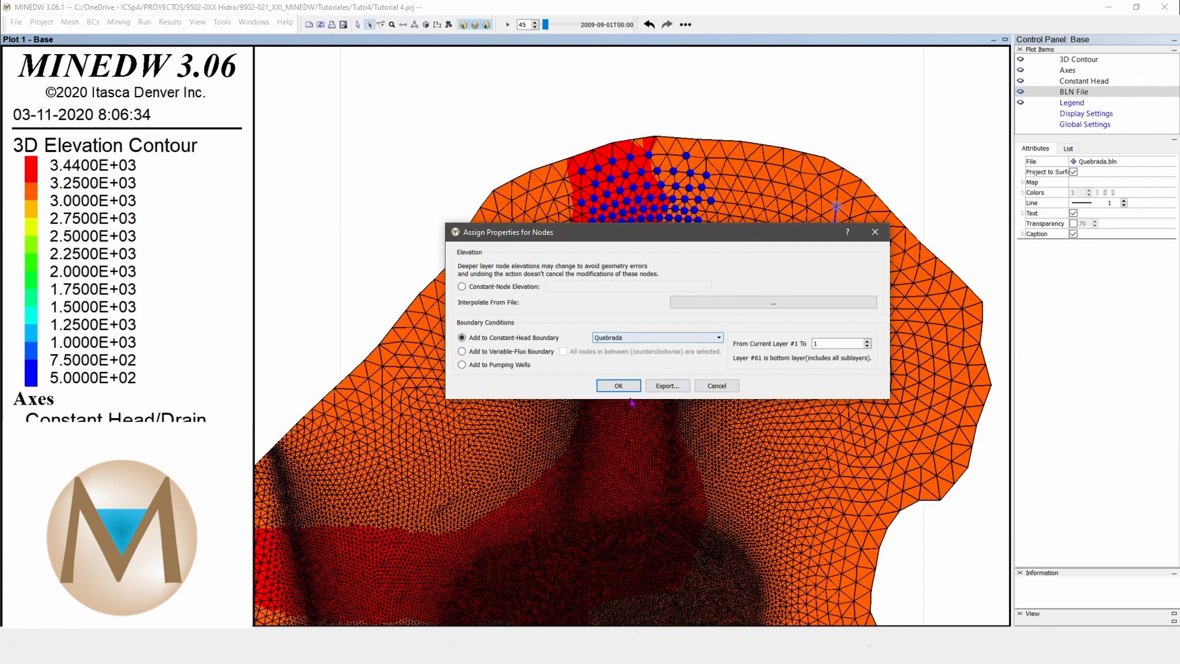
left_click(620, 386)
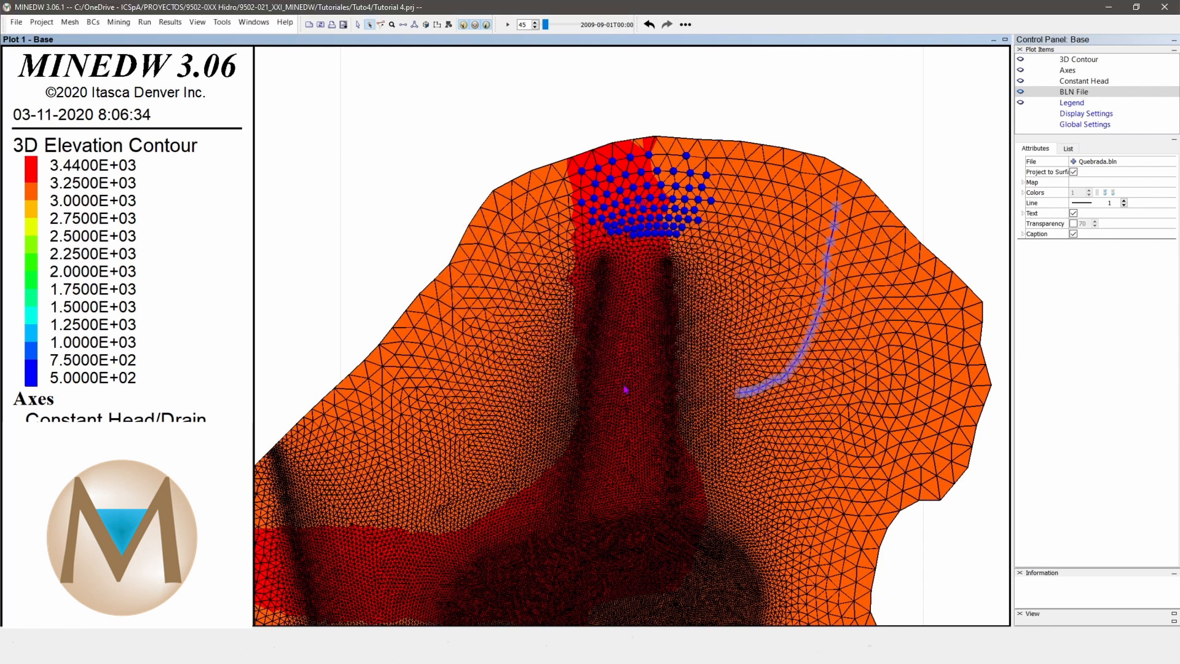
Step: Examine the drain nodes displayed along the Quebrada line and compare them with the lake nodes on the mesh
scroll(846, 231, "up", 4)
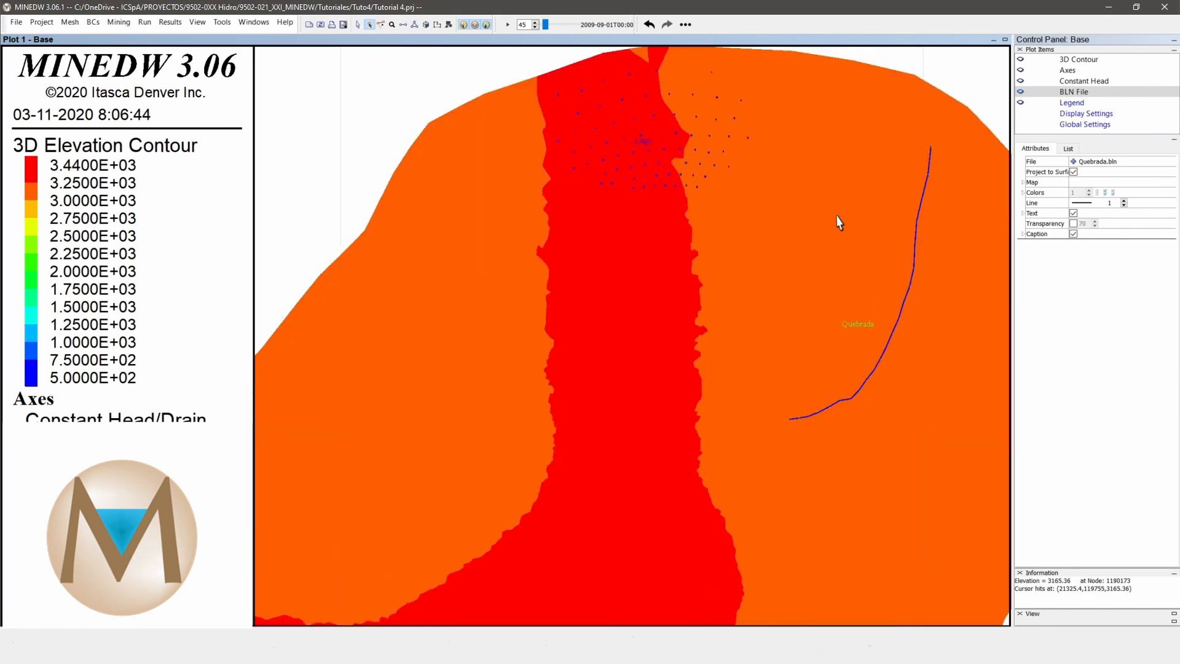
middle_click_drag(825, 267, 594, 285)
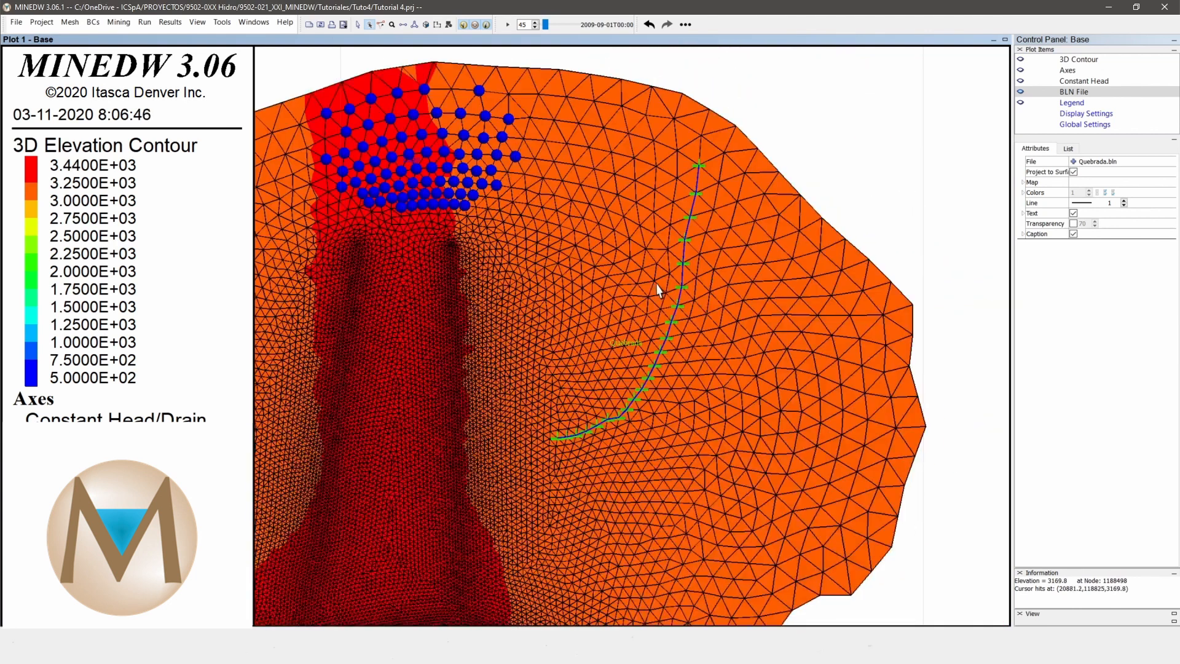
scroll(676, 282, "up", 3)
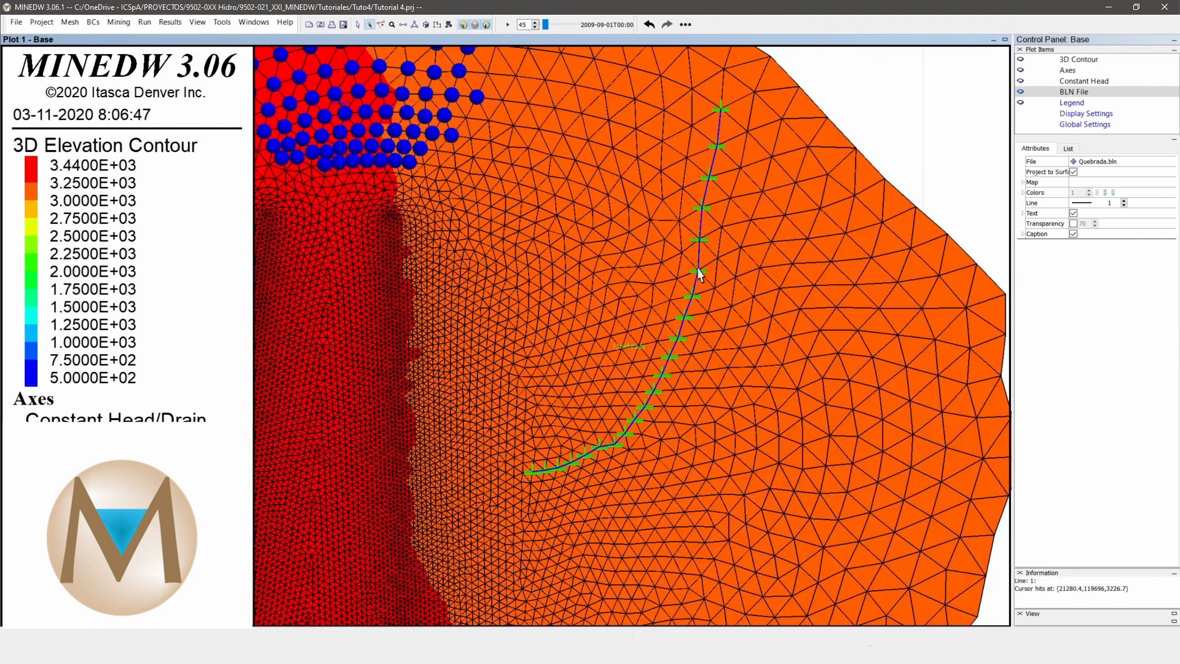
scroll(699, 348, "down", 3)
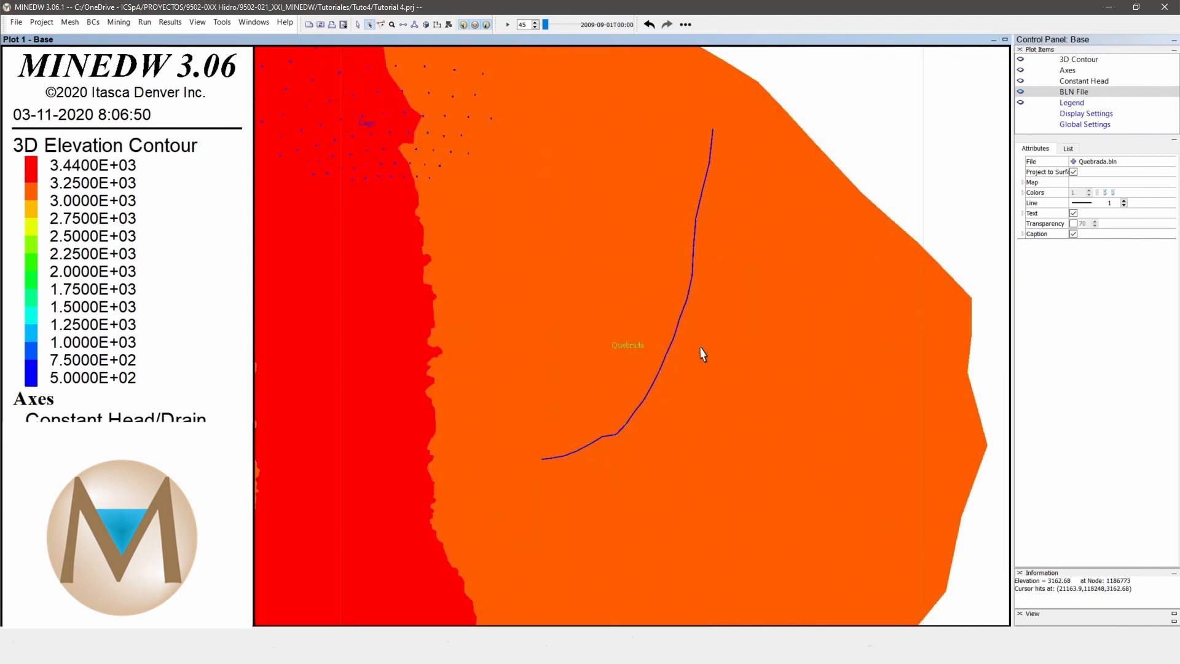
scroll(696, 246, "up", 4)
scroll(704, 148, "down", 2)
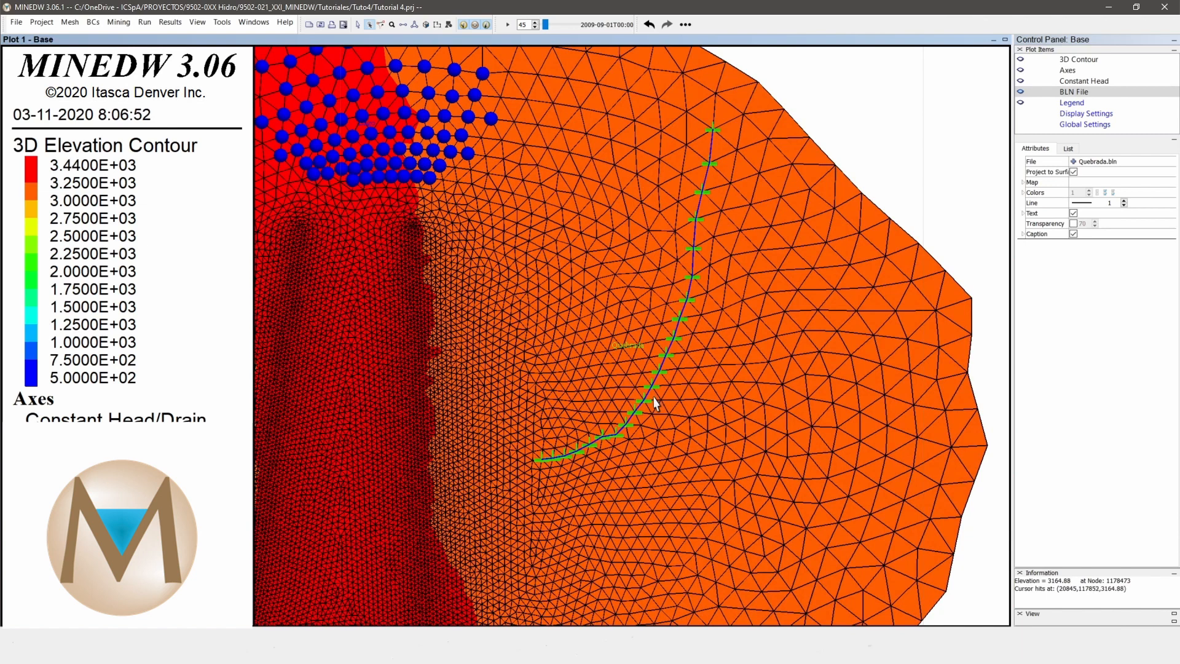
scroll(655, 403, "down", 1)
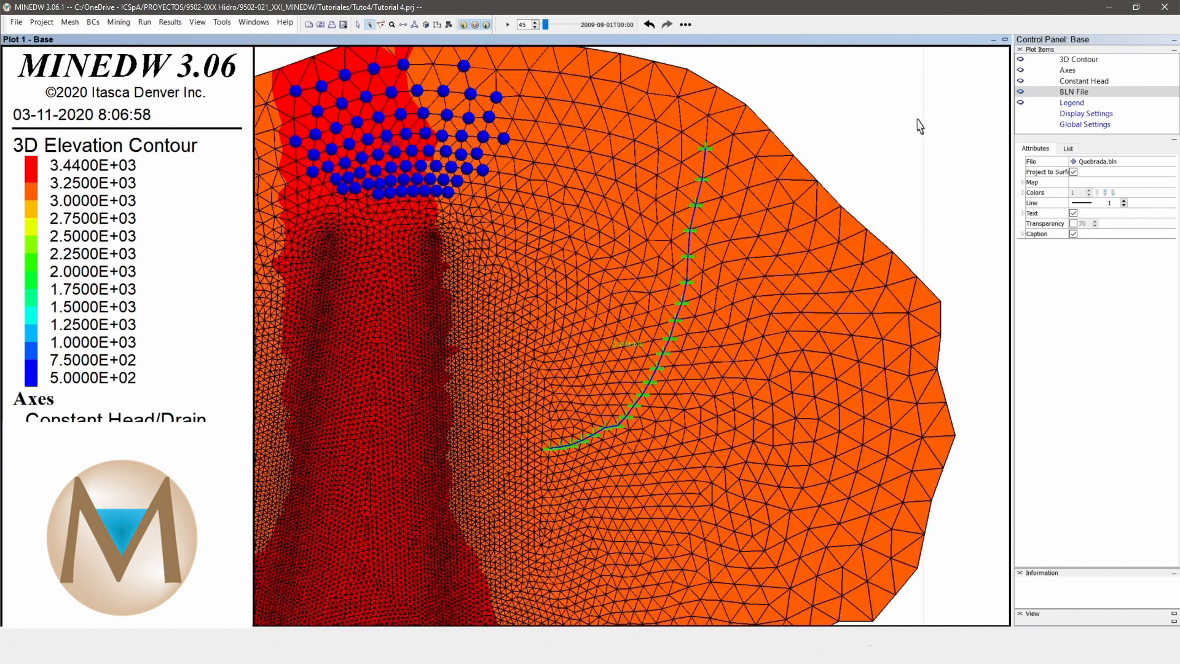
scroll(904, 132, "down", 1)
middle_click_drag(783, 262, 905, 172)
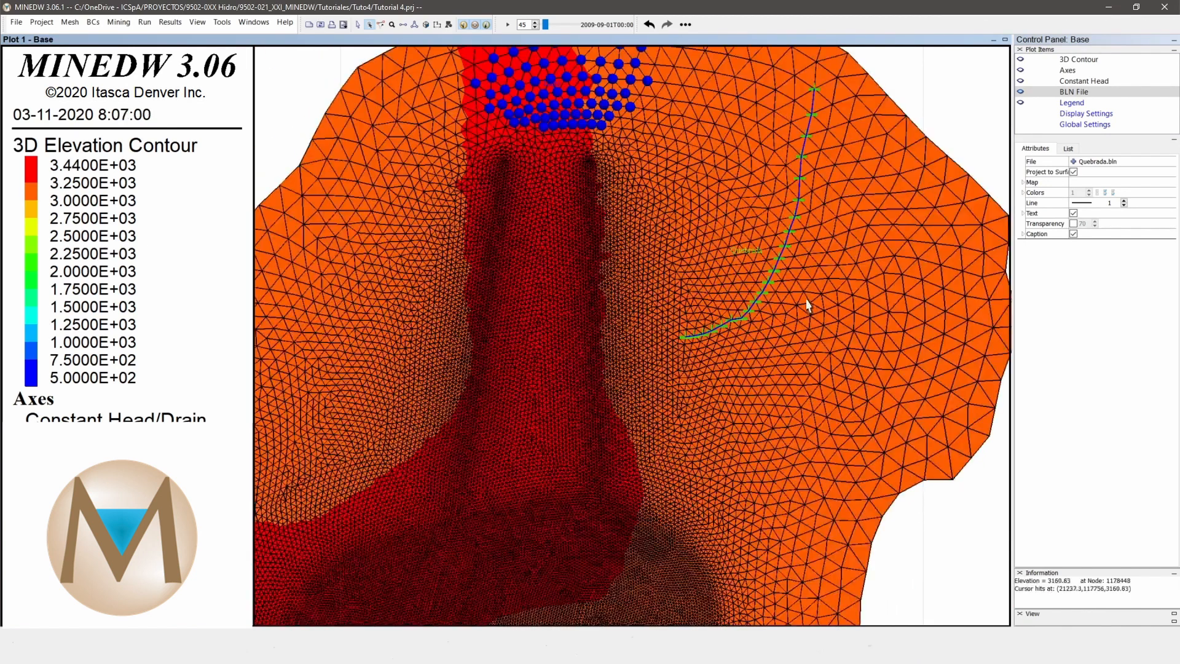
scroll(800, 299, "up", 1)
scroll(777, 289, "down", 2)
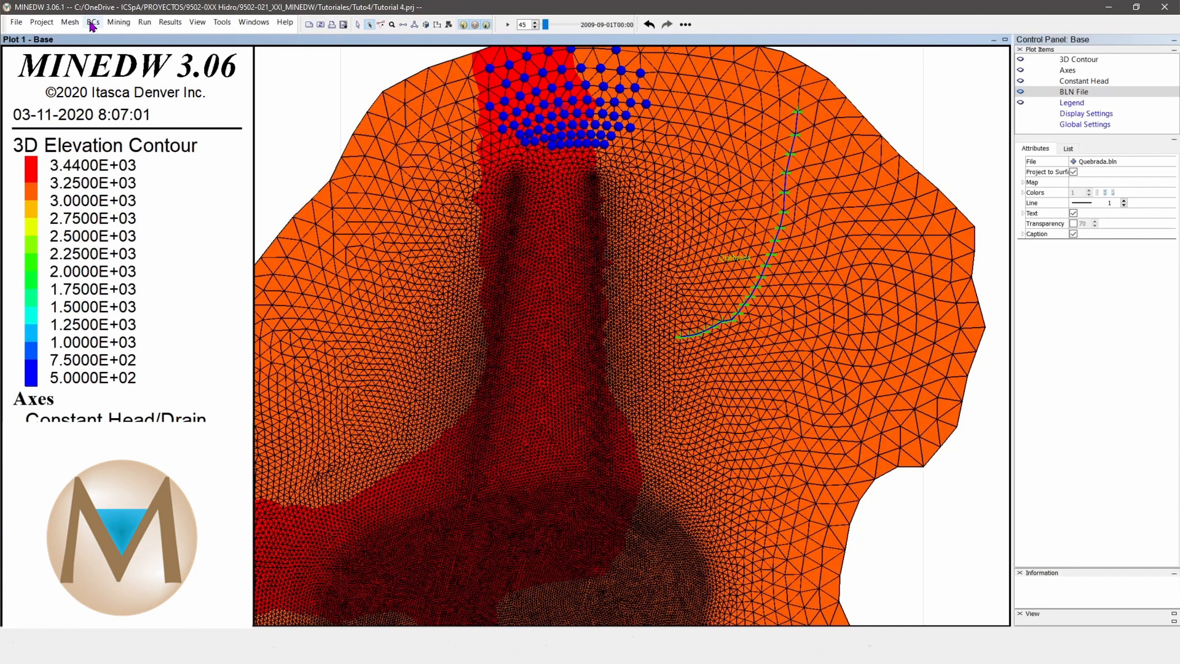
Step: Review the Quebrada group's node list, head and leakance values in the constant-head boundary settings
left_click(91, 22)
left_click(105, 42)
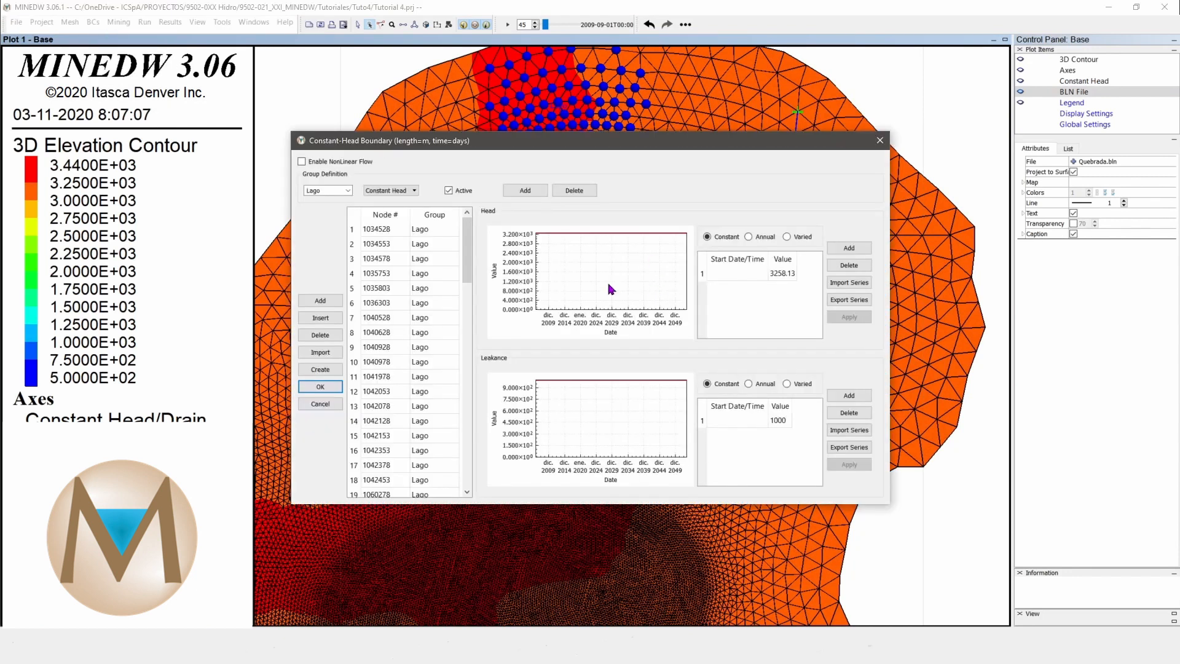
left_click(347, 190)
left_click(321, 209)
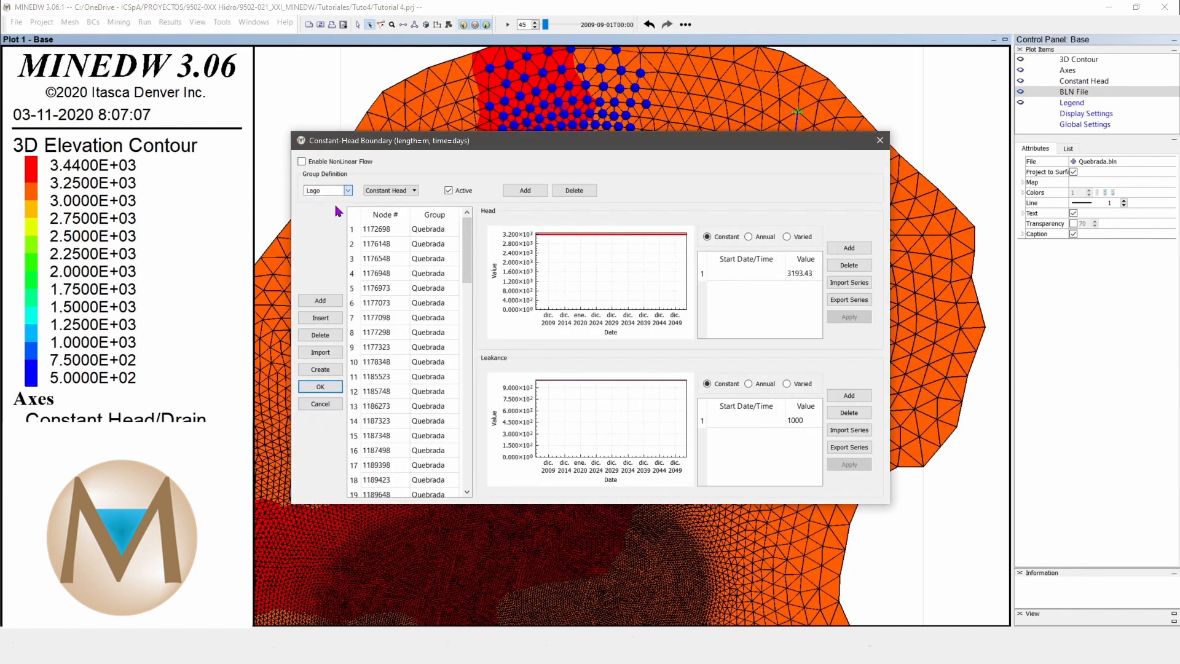
mouse_move(471, 249)
left_mouse_down()
mouse_move(471, 326)
mouse_move(474, 261)
left_mouse_up()
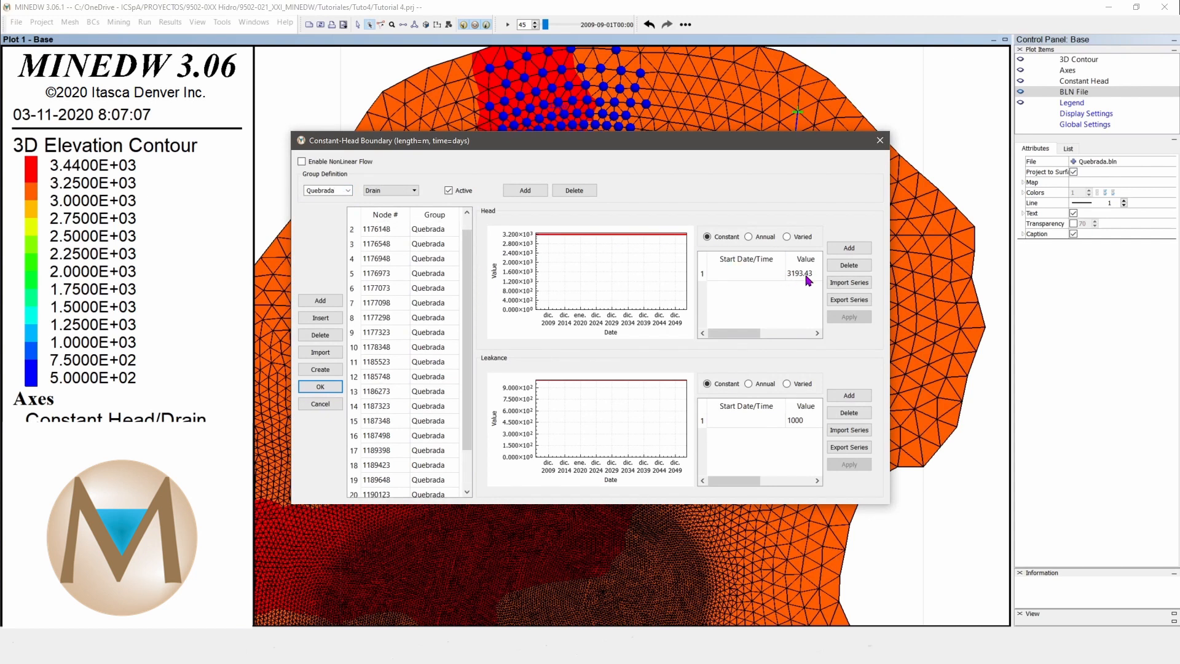
left_click(880, 141)
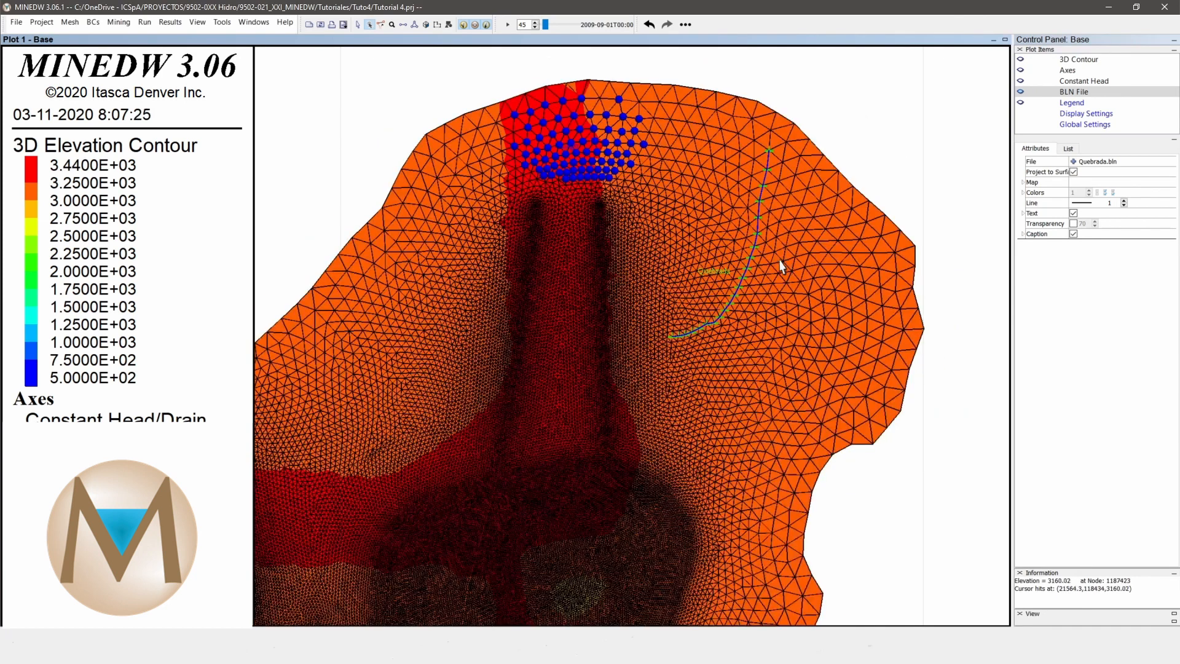
Step: Hide the Quebrada BLN File and Constant Head items in the plot
scroll(760, 295, "down", 1)
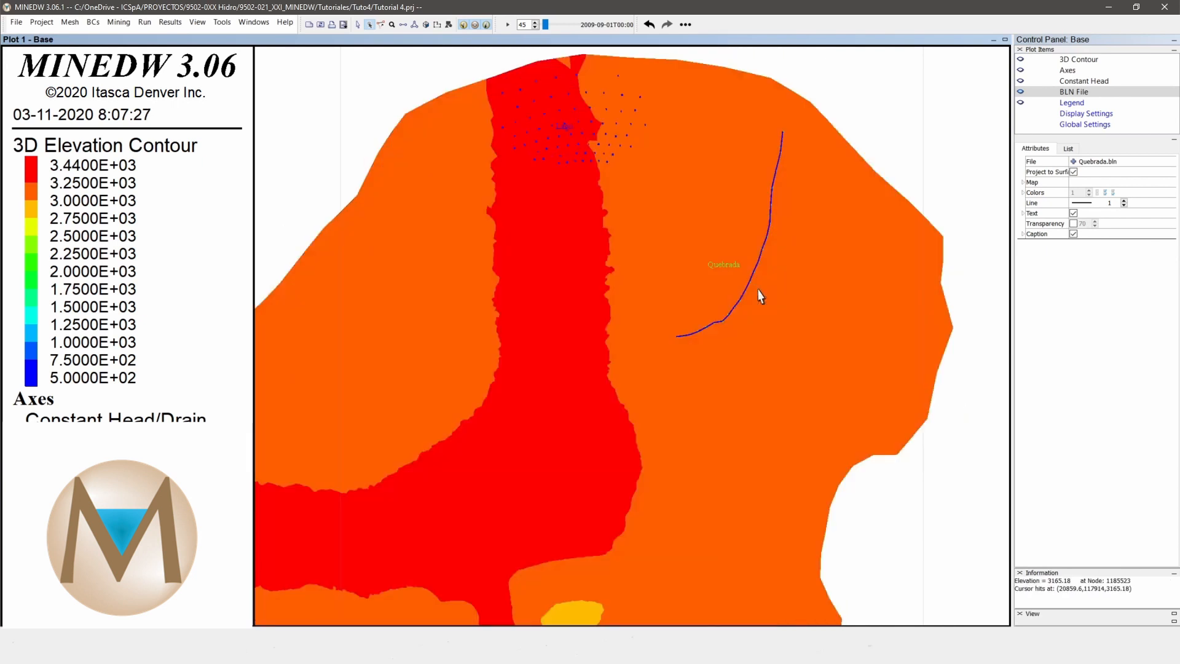
scroll(758, 295, "down", 2)
scroll(696, 307, "up", 1)
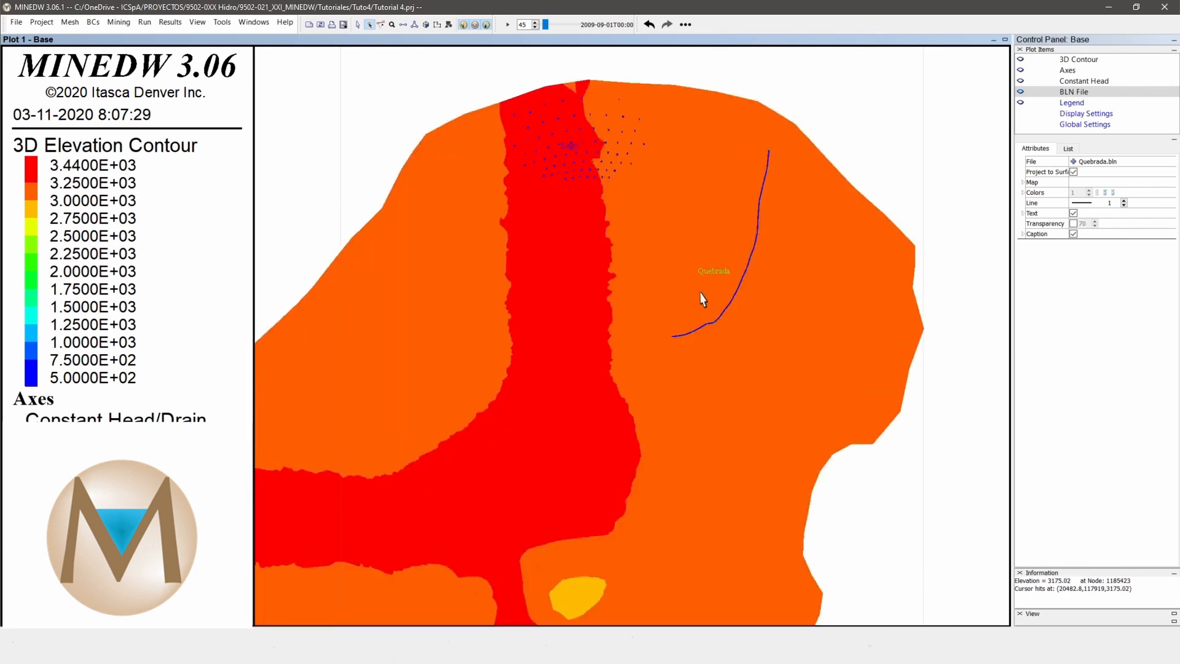
left_click(1021, 92)
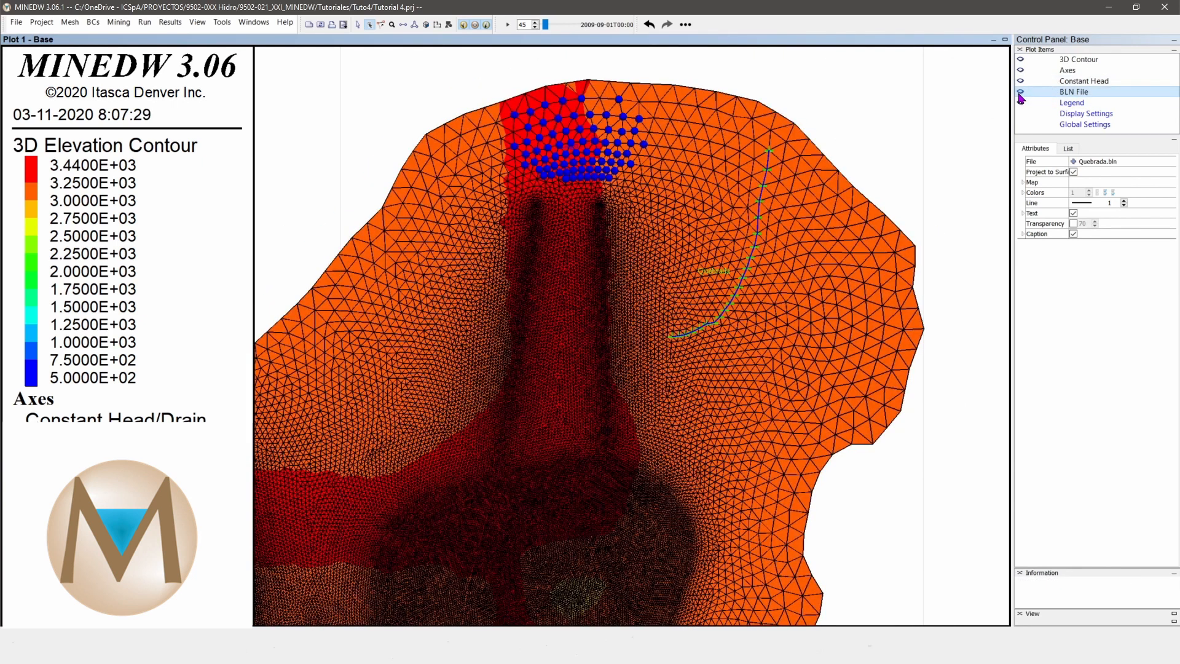
left_click(1021, 80)
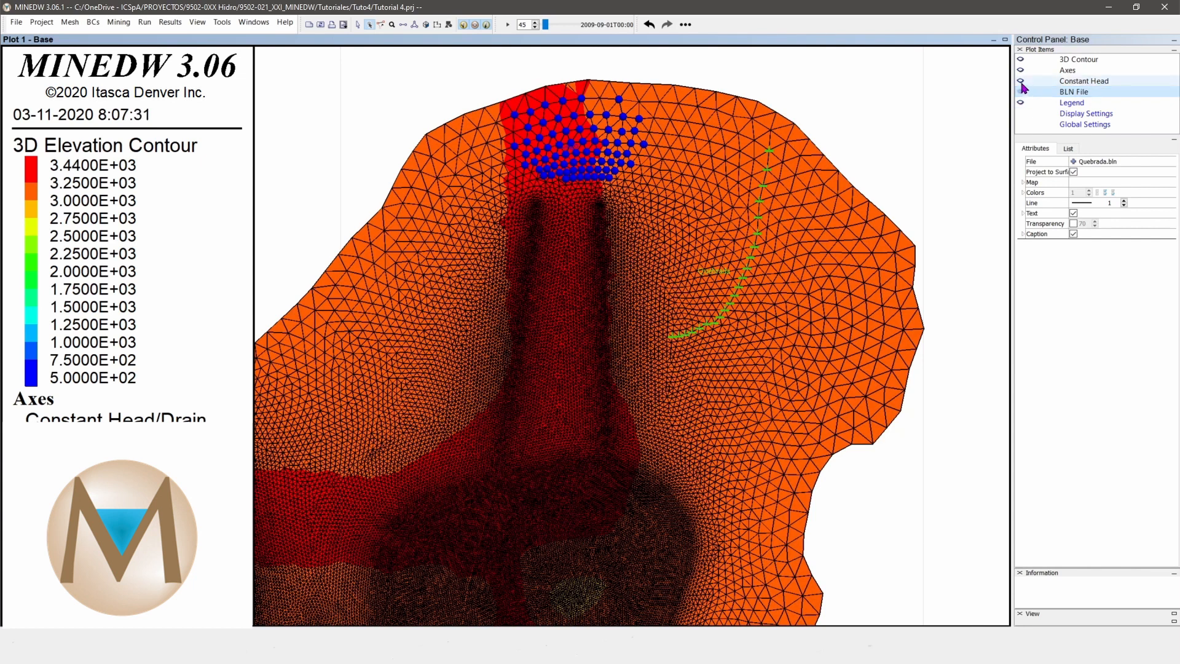
Step: Examine the whole model mesh, its outer edge to the south and east, and the refined central area
scroll(723, 295, "down", 1)
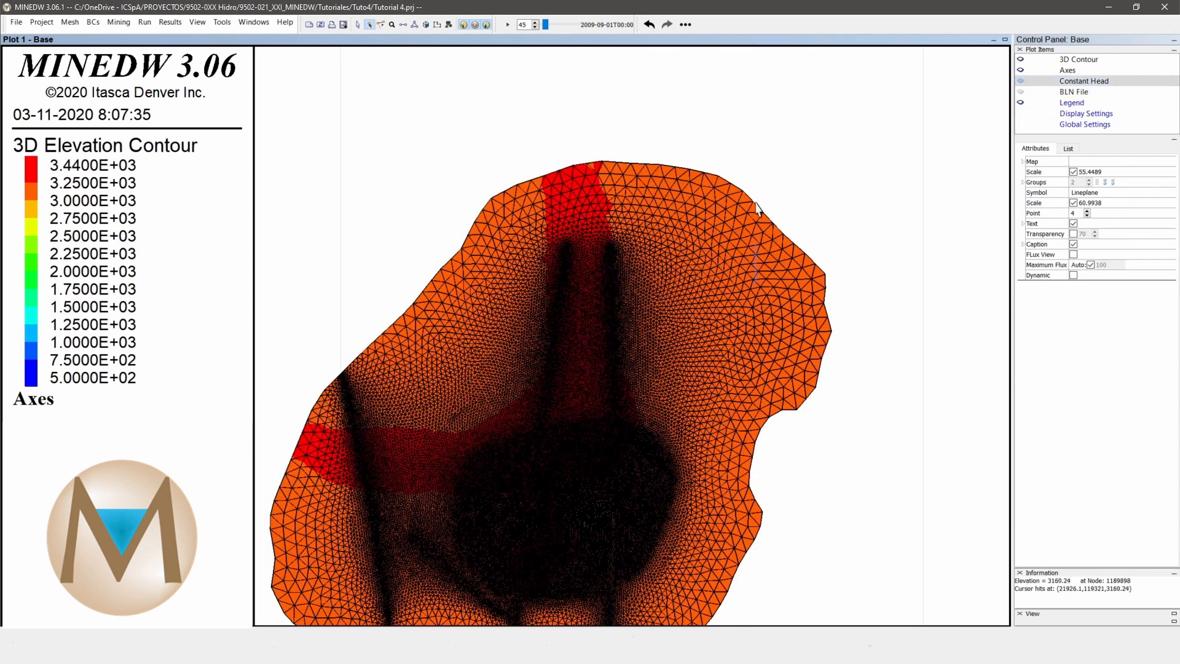
middle_click_drag(815, 178, 819, 113)
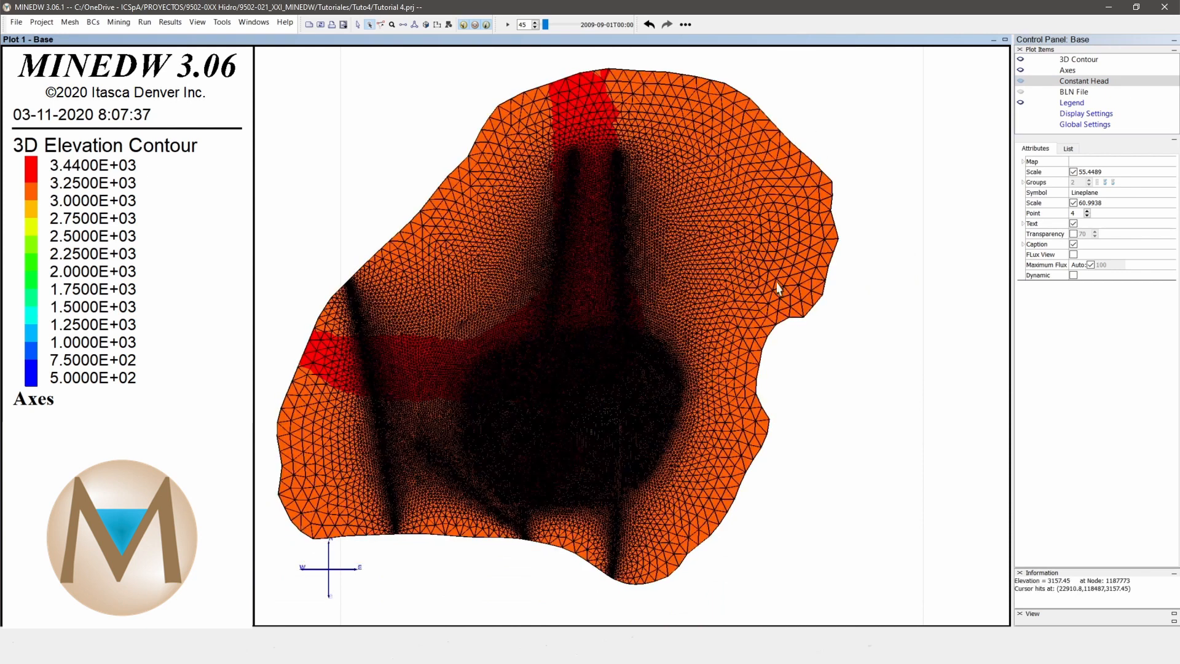
left_click(755, 458)
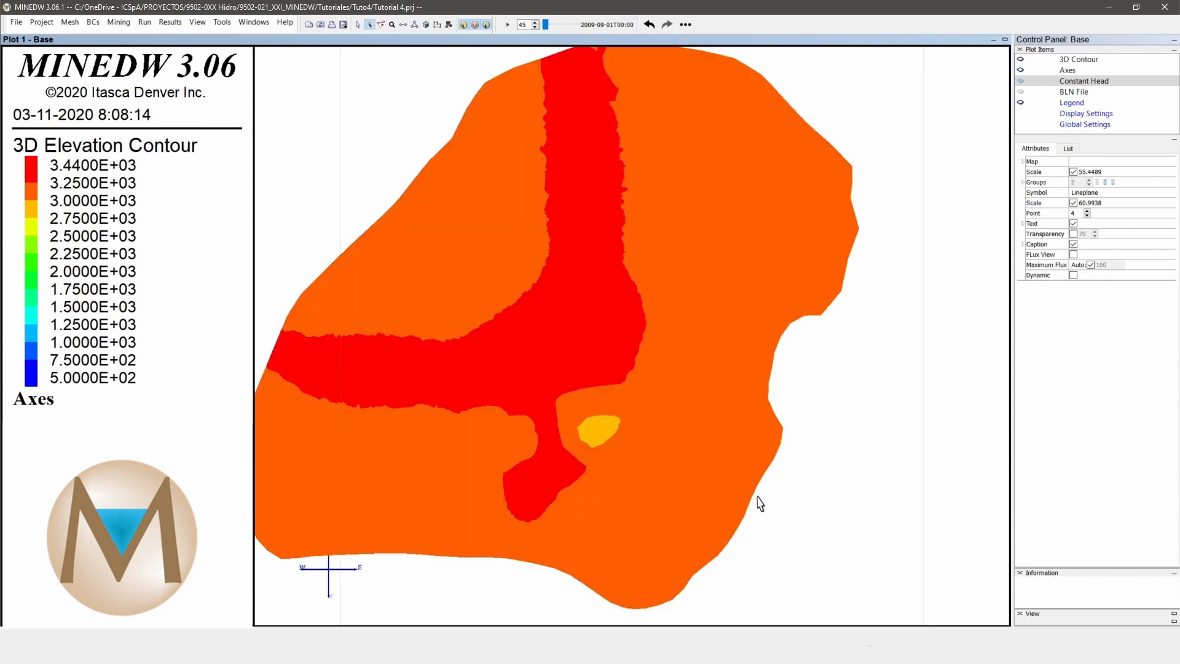
scroll(756, 496, "up", 1)
left_click_drag(816, 519, 814, 401)
left_click_drag(817, 447, 817, 355)
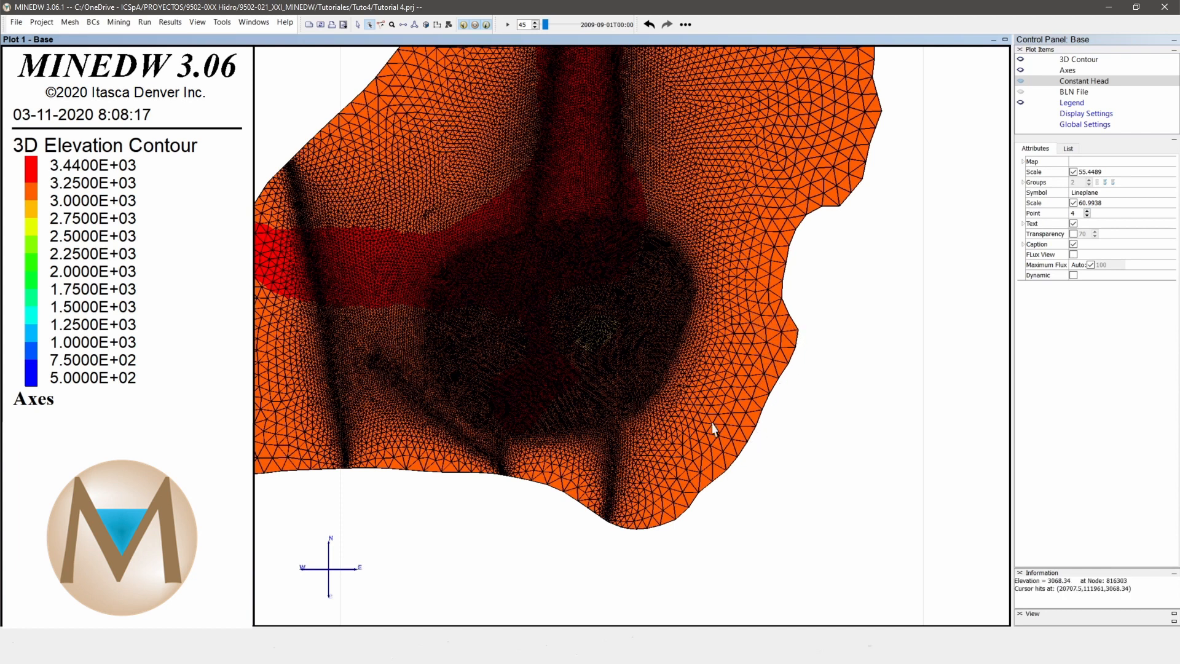
scroll(604, 326, "up", 4)
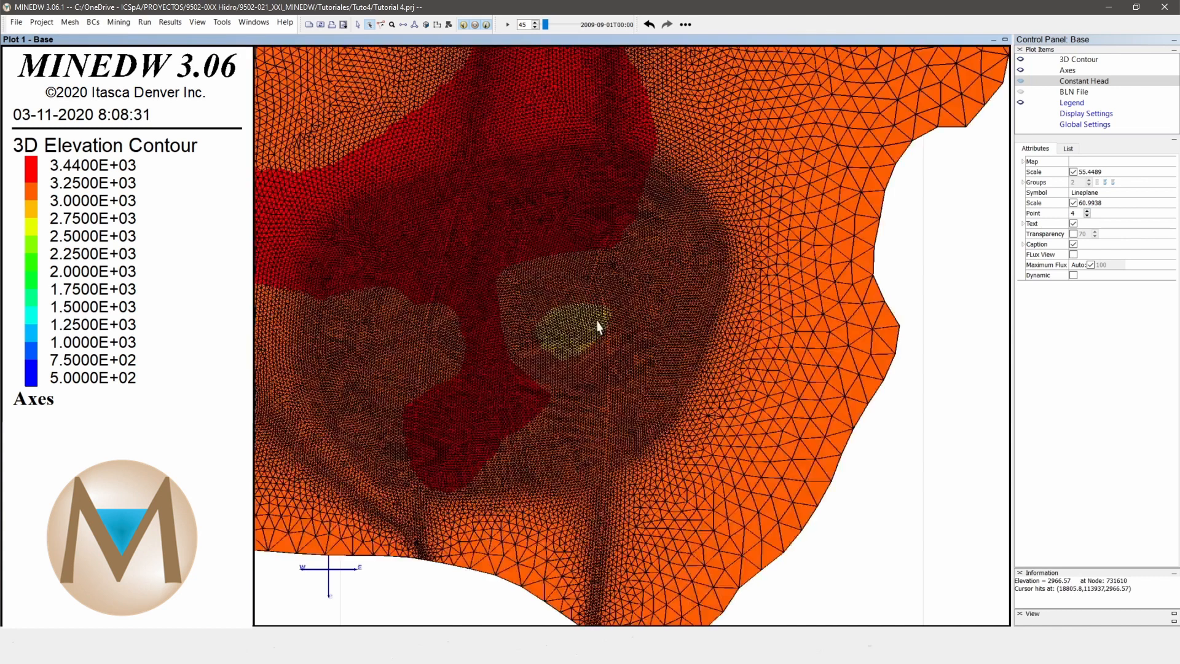
scroll(707, 384, "down", 3)
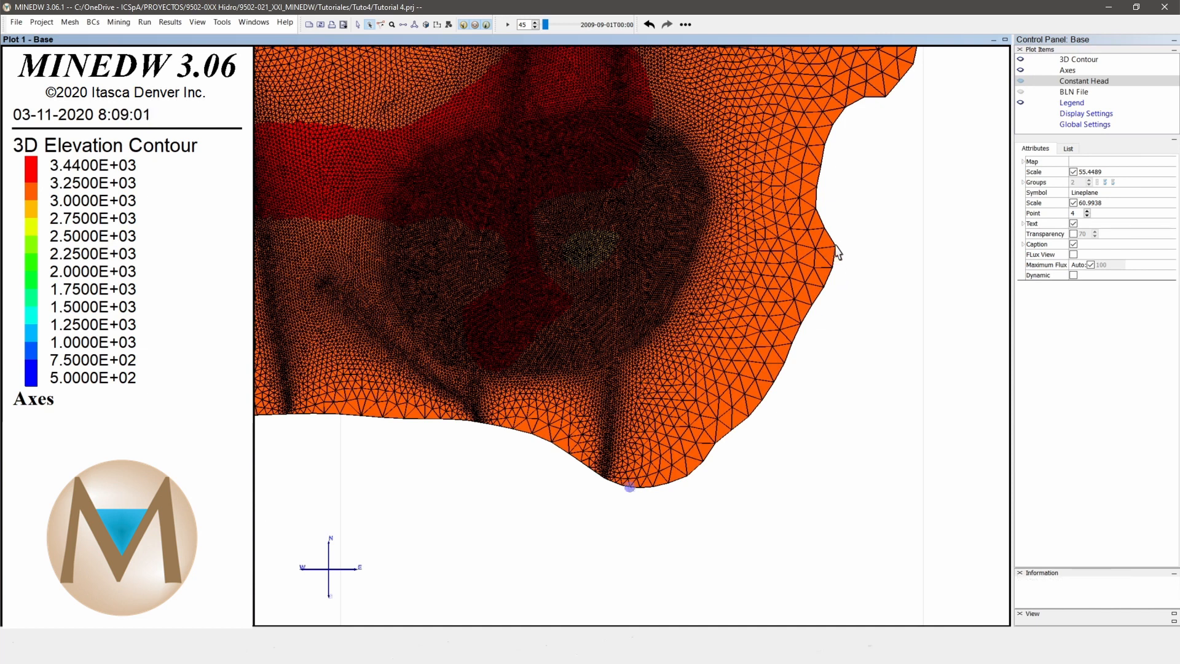
Step: Assign a variable-flux boundary to all nodes between the two selected southeastern edge nodes, from layer 1 to 61, and display it in the plot
right_click(863, 294)
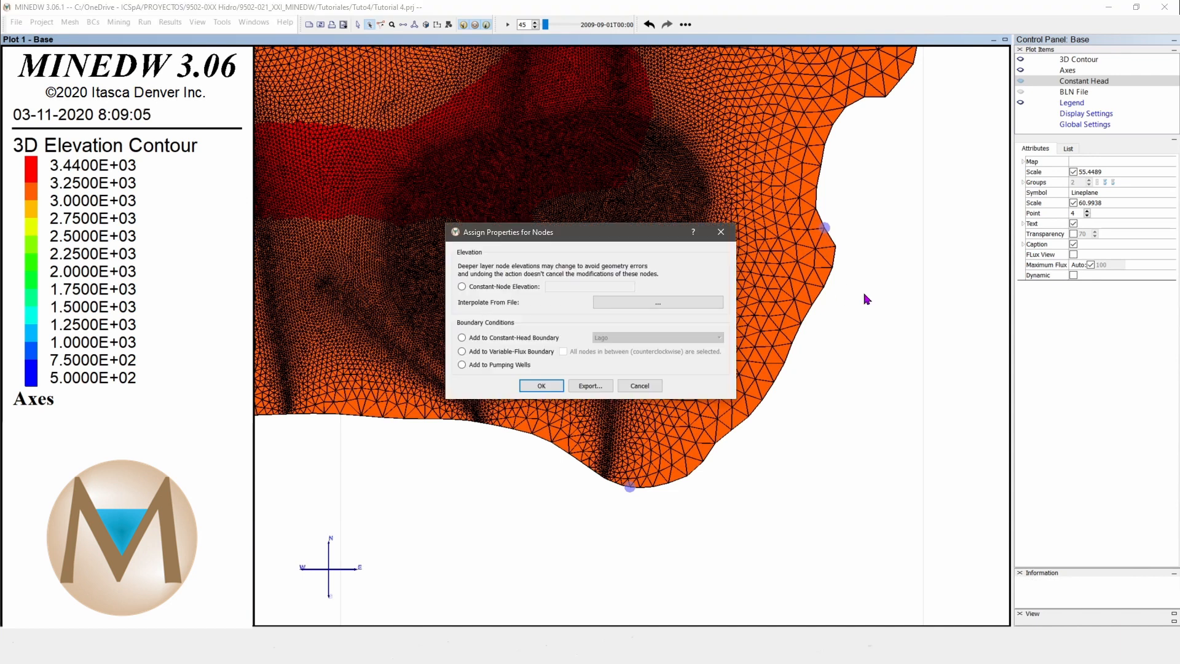
left_click(492, 354)
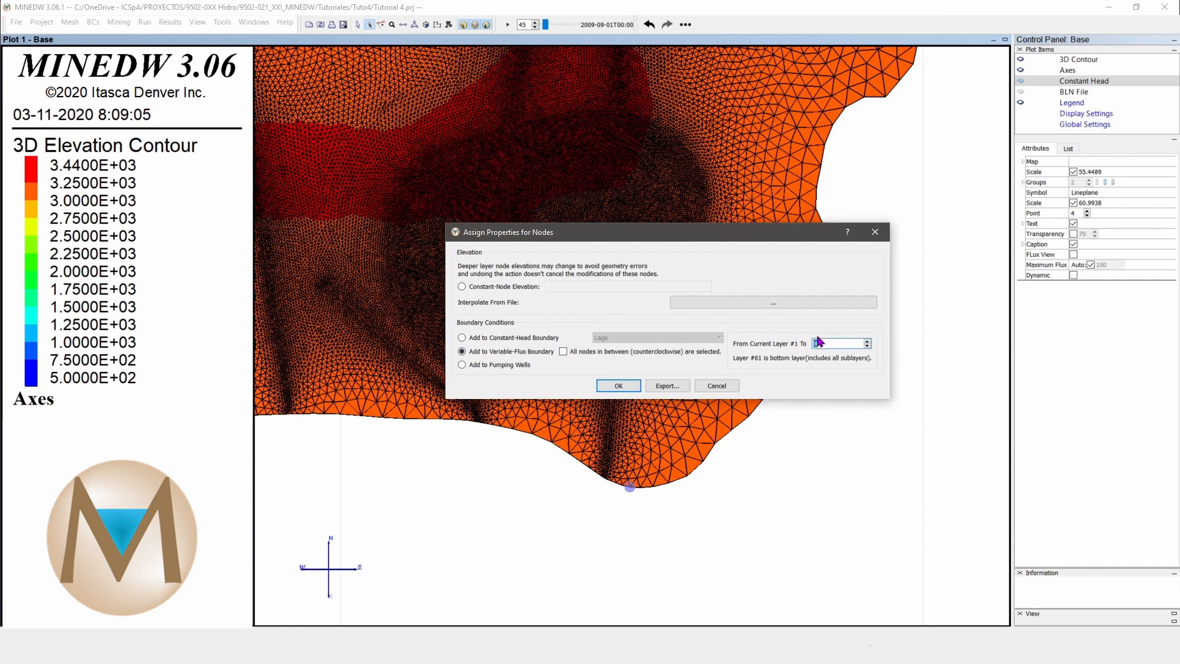
left_click(563, 352)
left_click(618, 386)
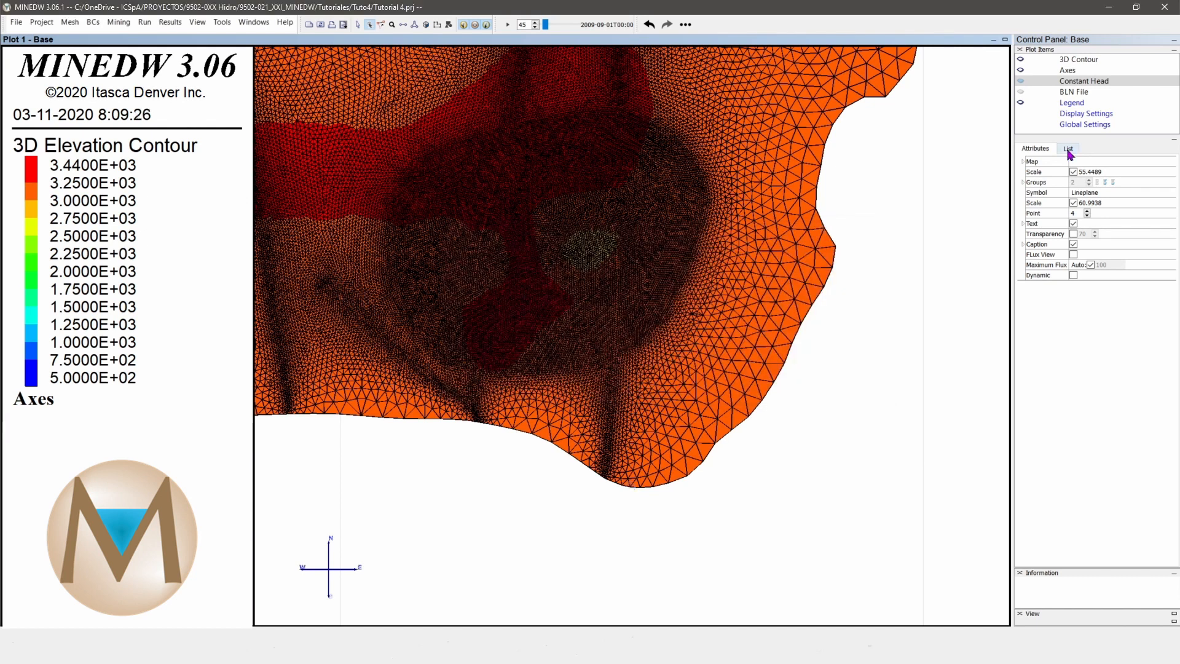
left_click(1067, 149)
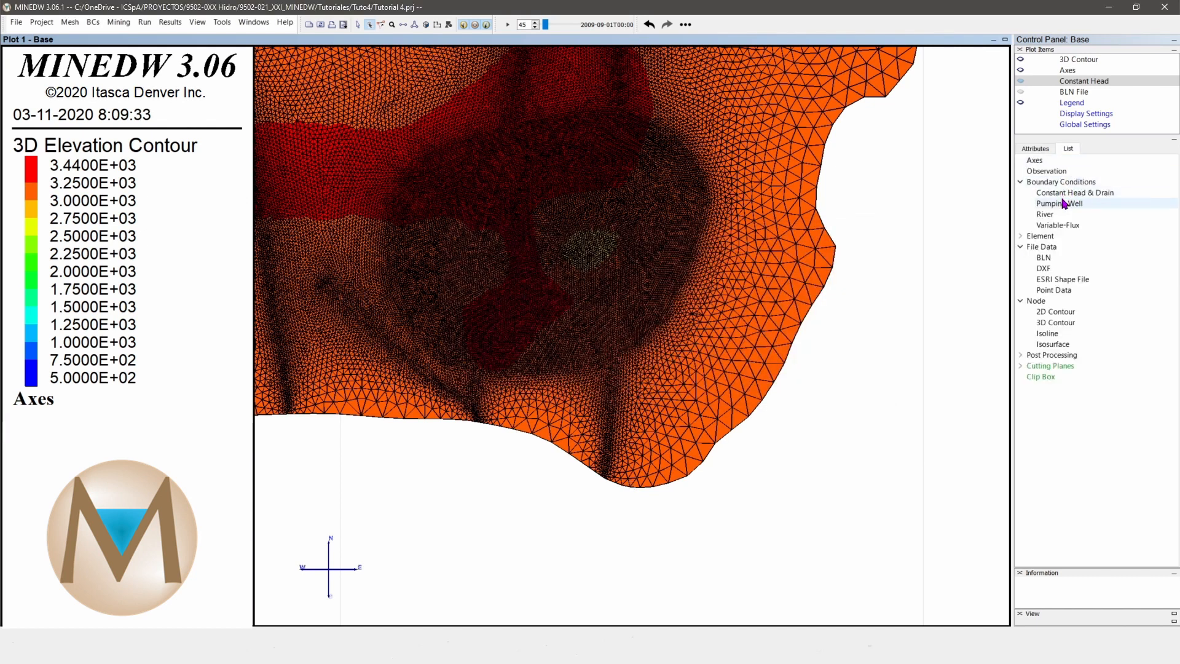
double_click(1057, 226)
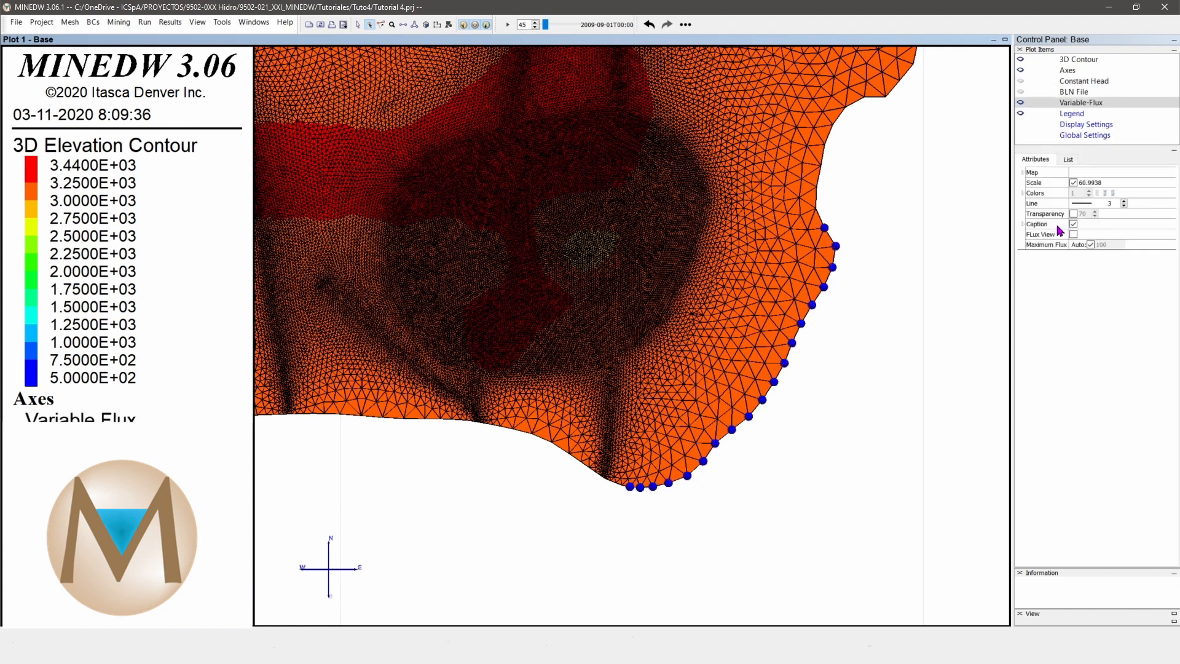
Step: Review the node numbers and the top and bottom layers listed in the variable-flux boundary settings
left_click(70, 22)
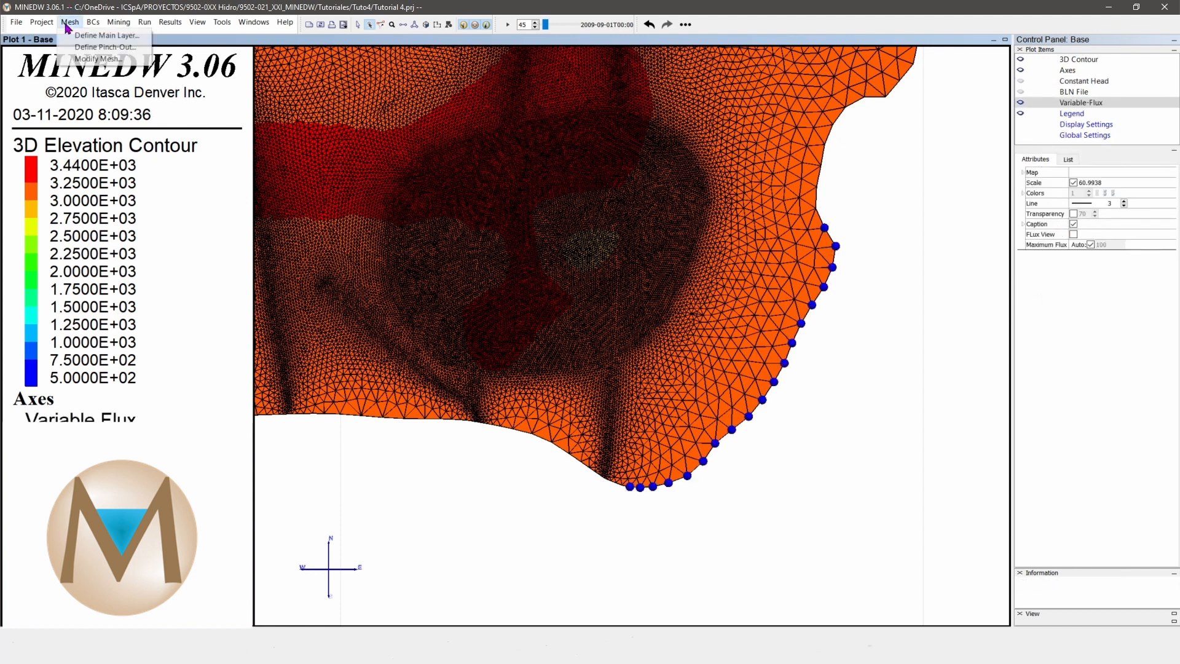
mouse_move(92, 22)
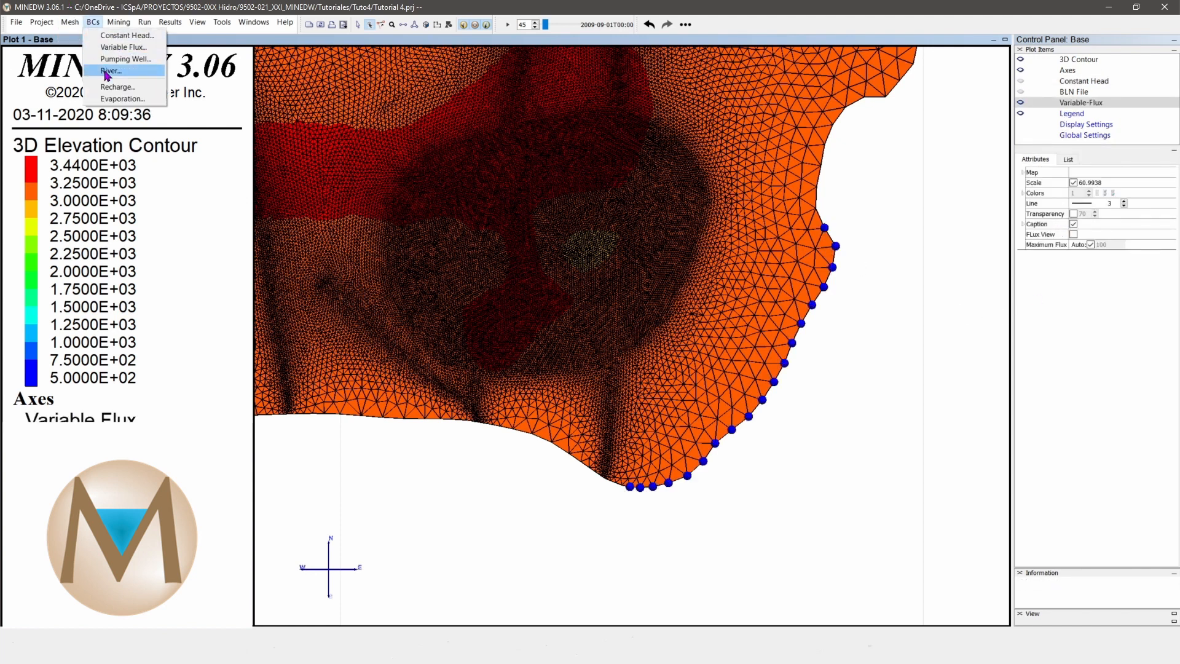
left_click(105, 48)
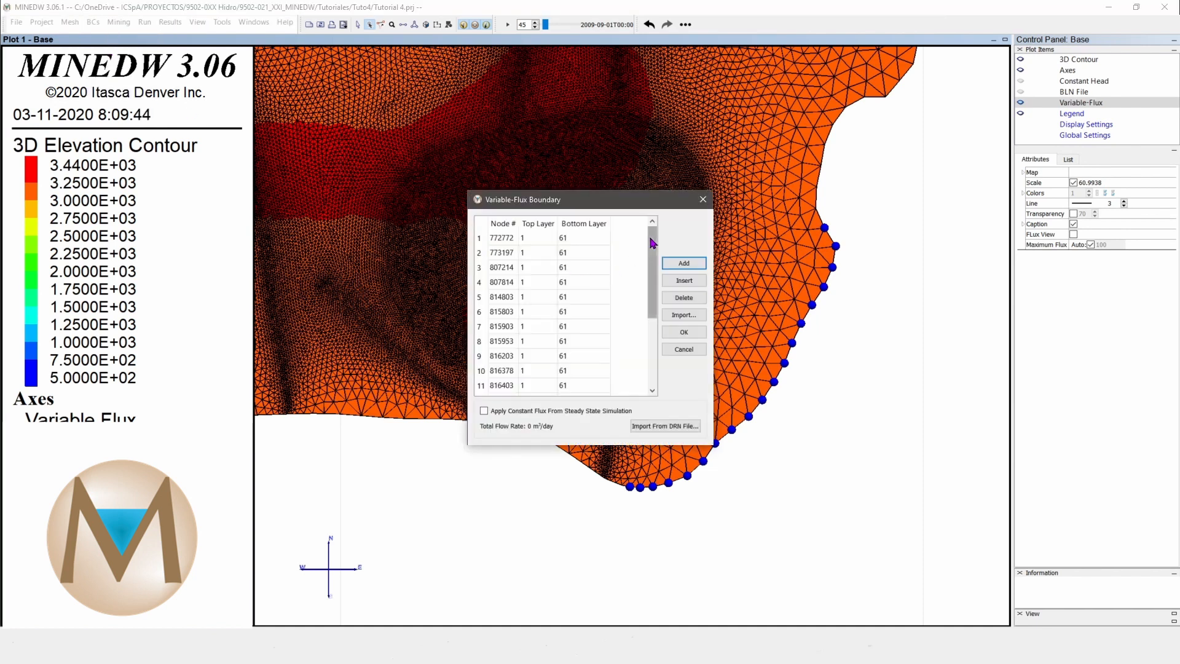
left_click_drag(652, 255, 659, 324)
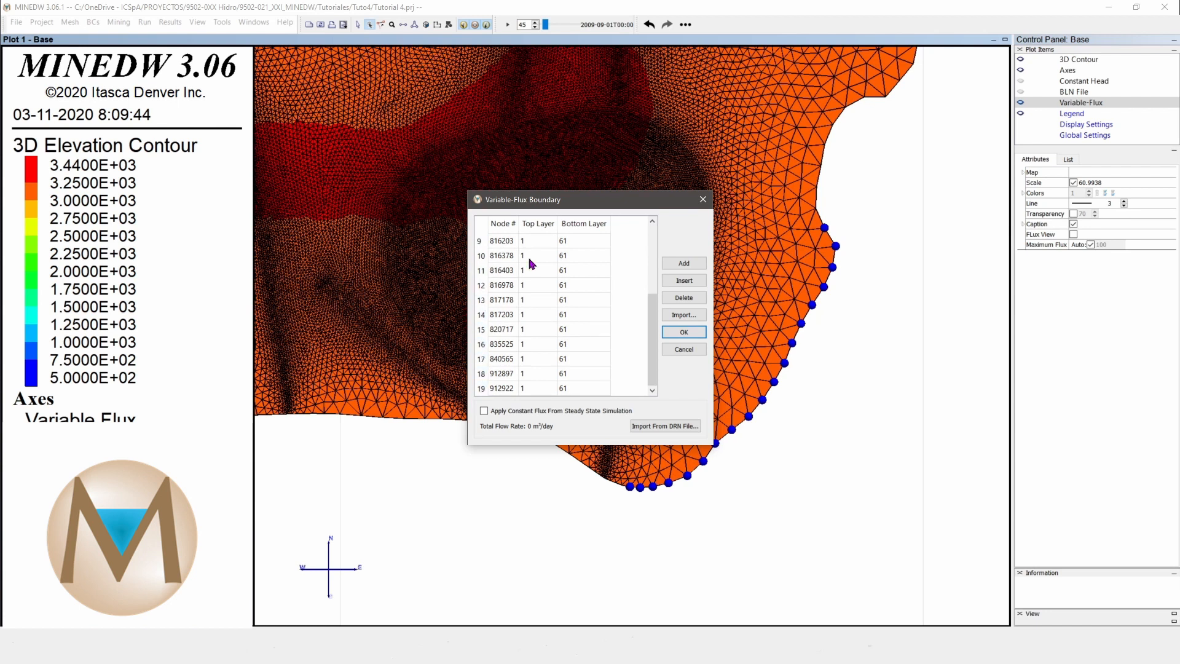
left_click(702, 199)
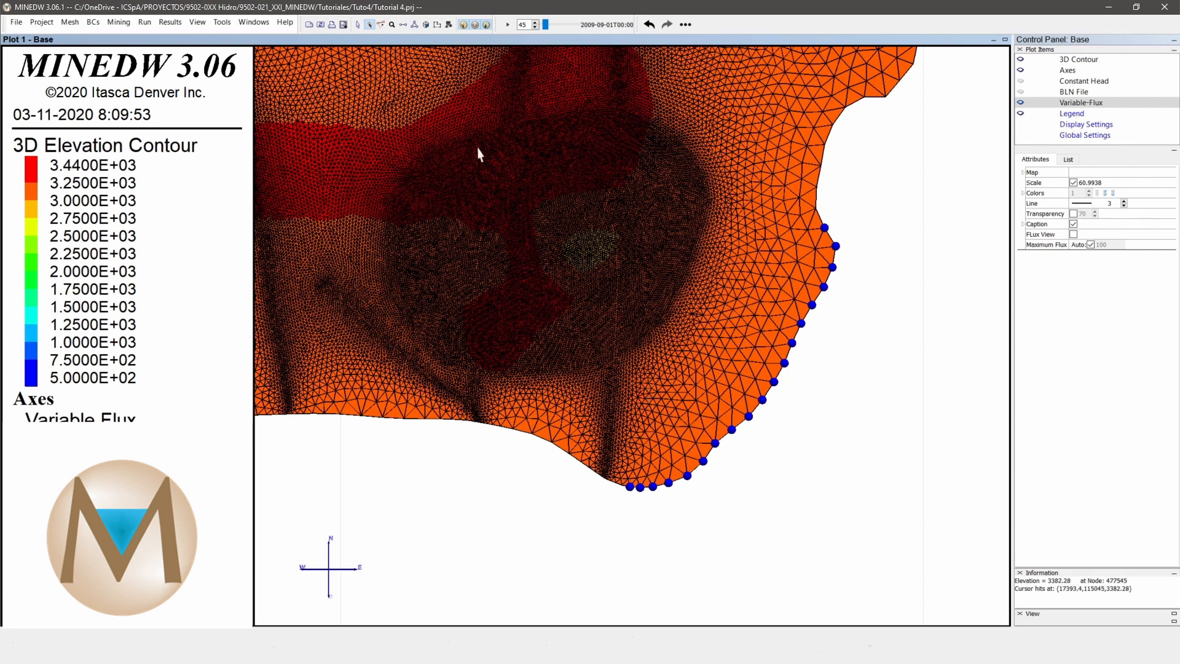
left_click(358, 24)
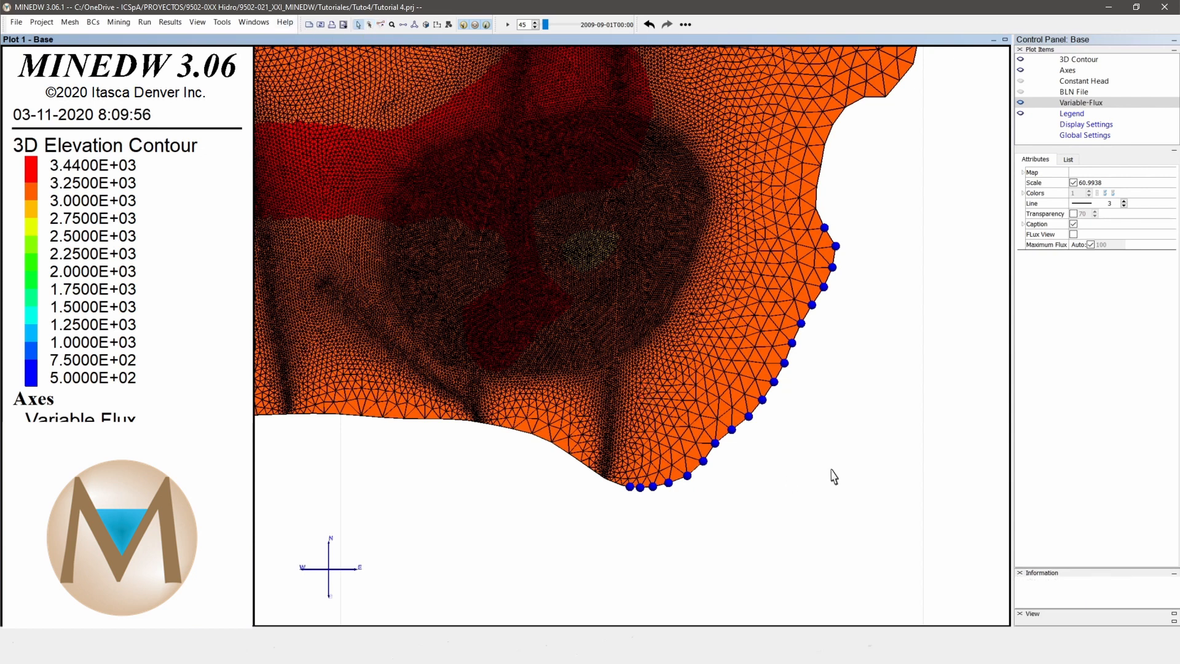
left_click_drag(833, 476, 837, 368)
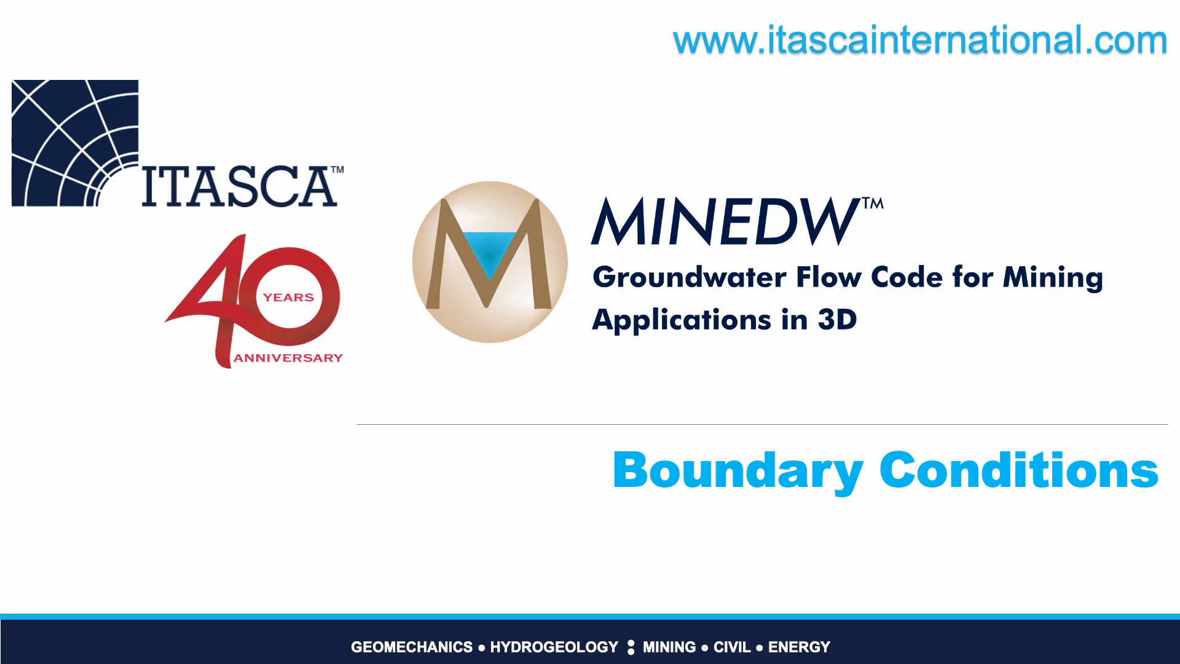